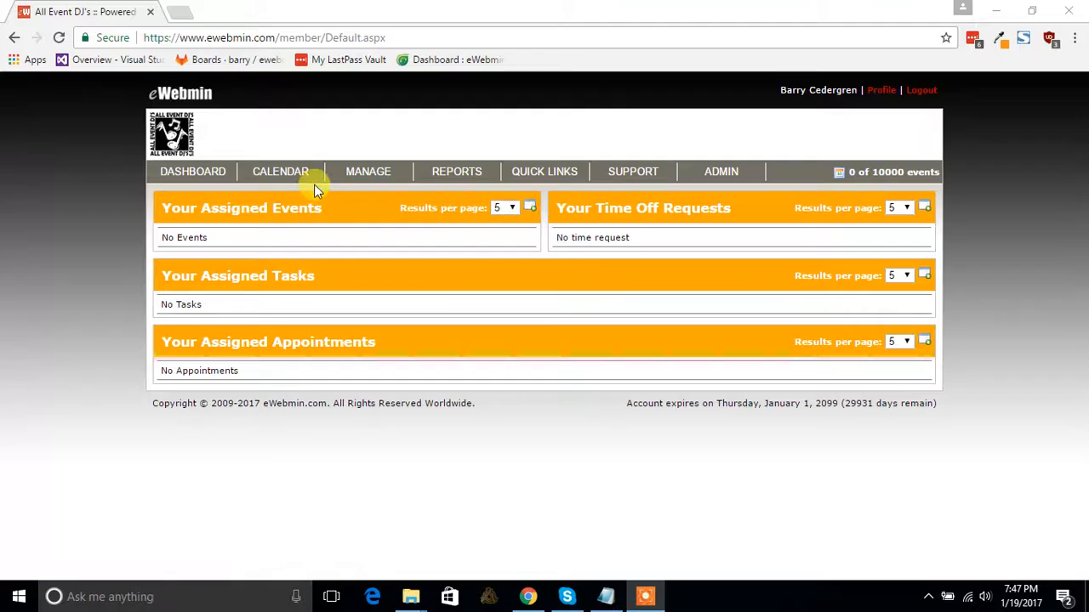
- Open the monthly calendar view and start a new event on 1/19/2017
{"action": "mouse_move", "coordinate": [352, 170]}
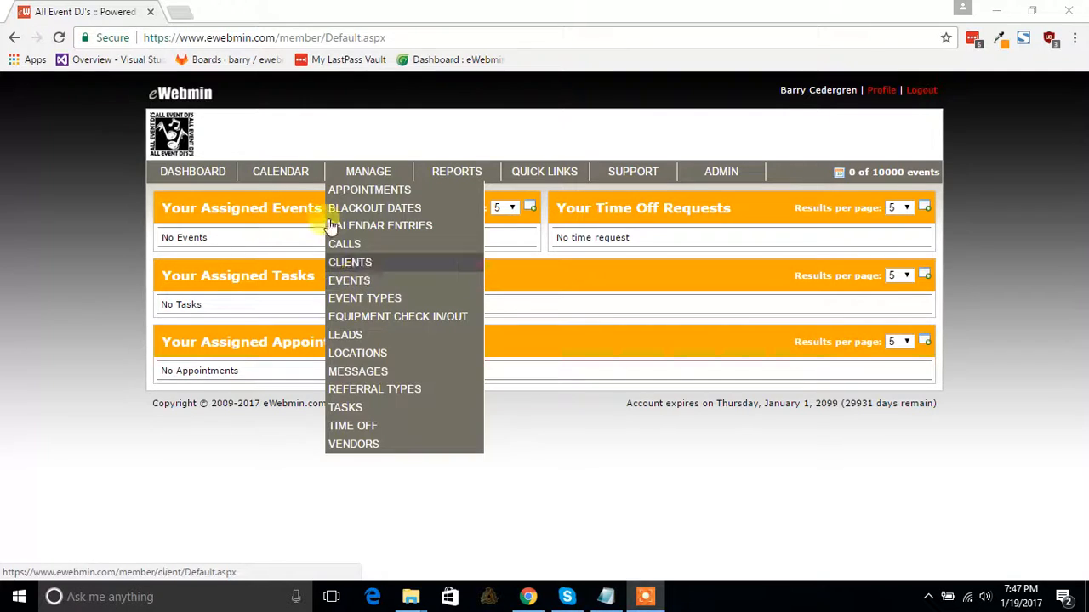
{"action": "mouse_move", "coordinate": [276, 166]}
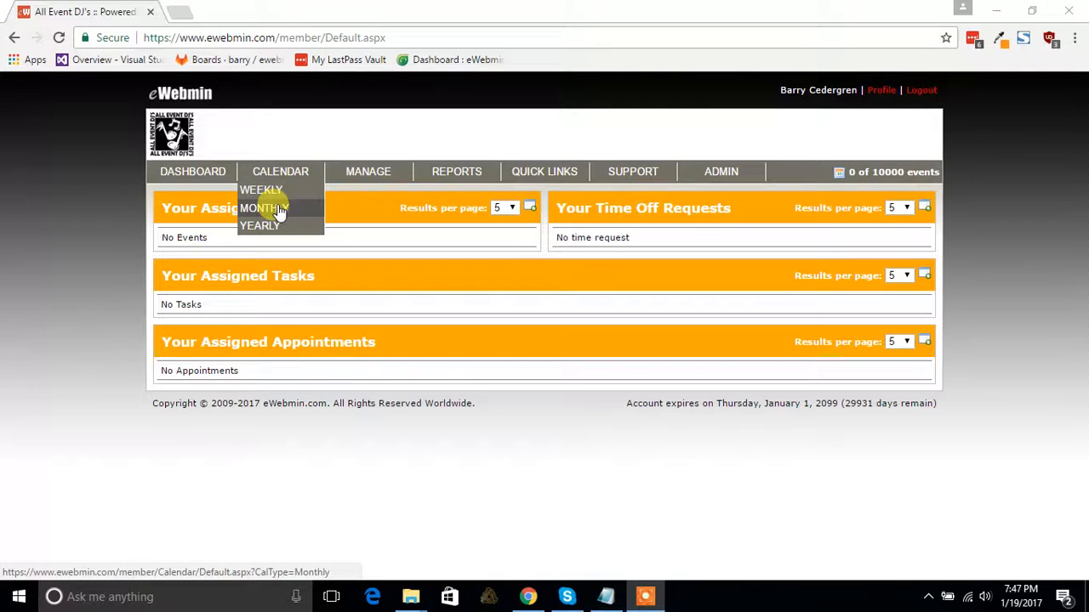
{"action": "left_click", "coordinate": [279, 212]}
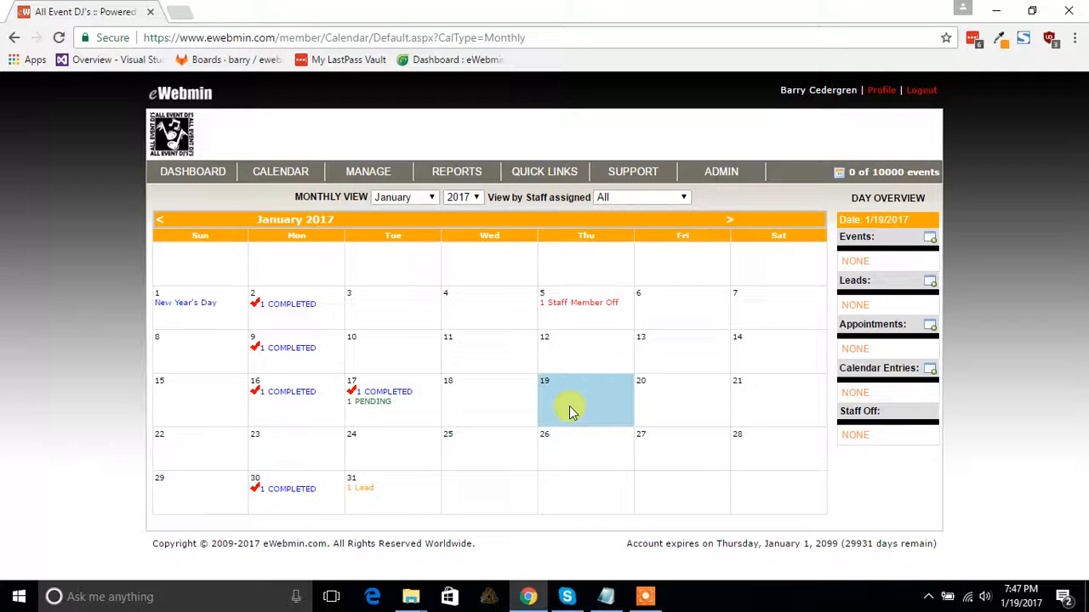
{"action": "left_click", "coordinate": [931, 239]}
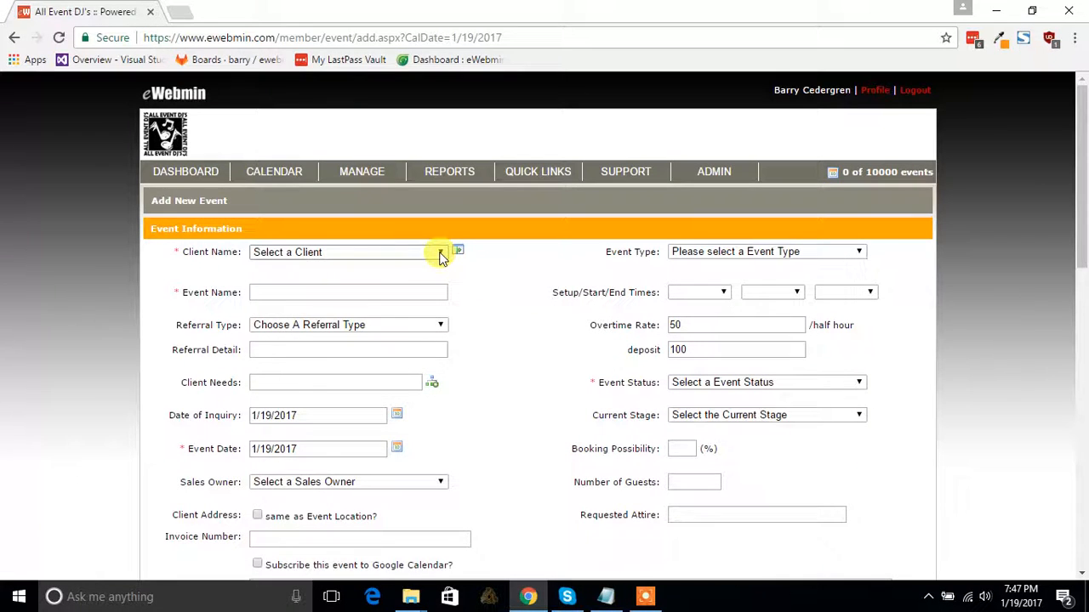
- Look over the entry form for a new client from the event's client choices, and discard it
{"action": "left_click", "coordinate": [441, 255]}
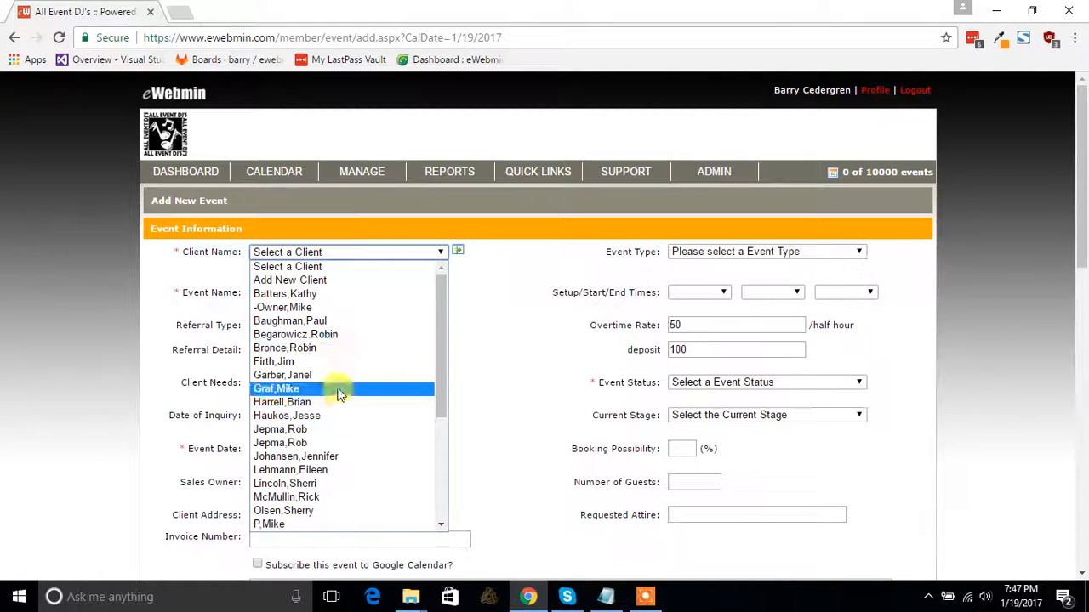
{"action": "left_click", "coordinate": [340, 280]}
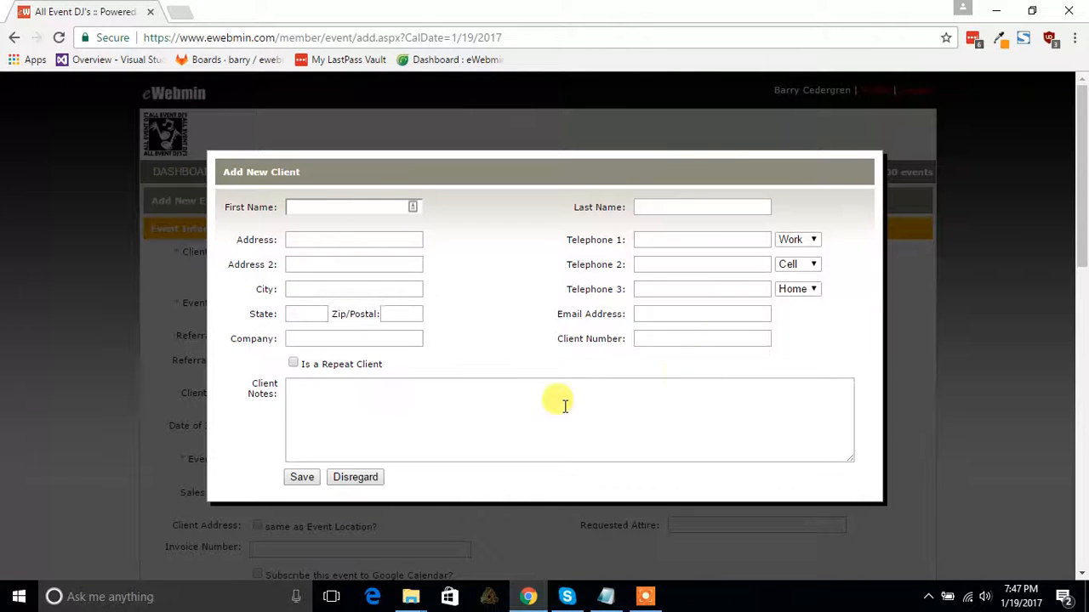
{"action": "left_click", "coordinate": [356, 477]}
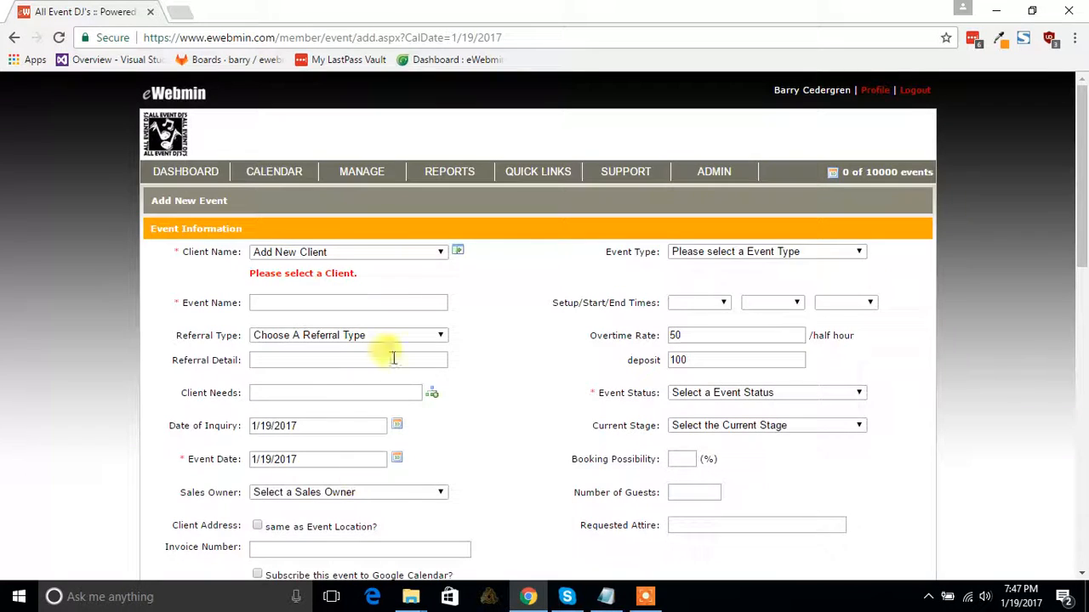
- Assign the first existing client after Add New Client to the event and name the event "Test event"
{"action": "left_click", "coordinate": [431, 254]}
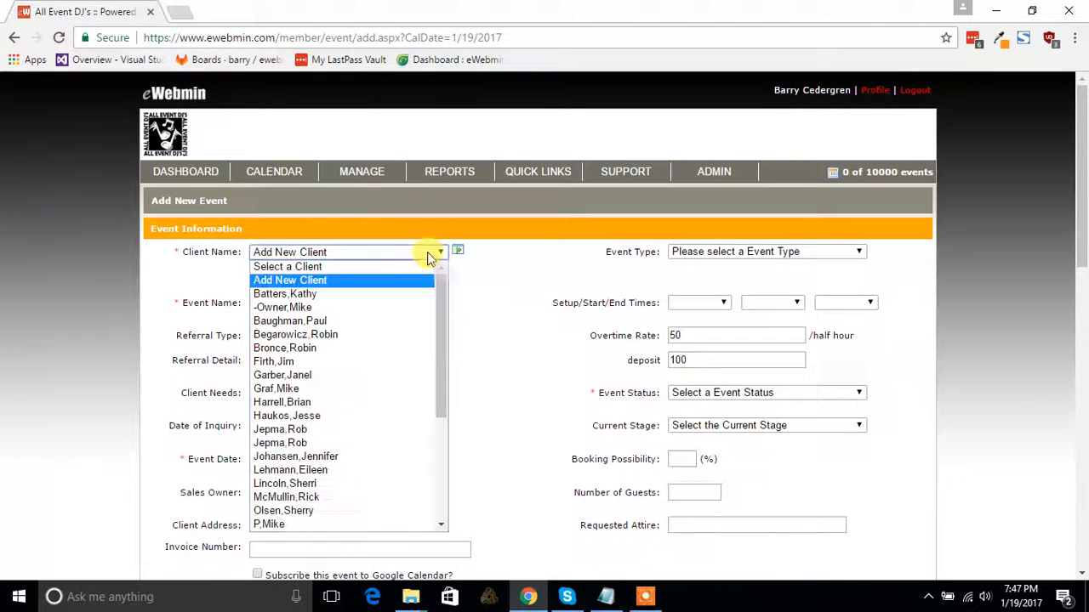
{"action": "left_click", "coordinate": [365, 294]}
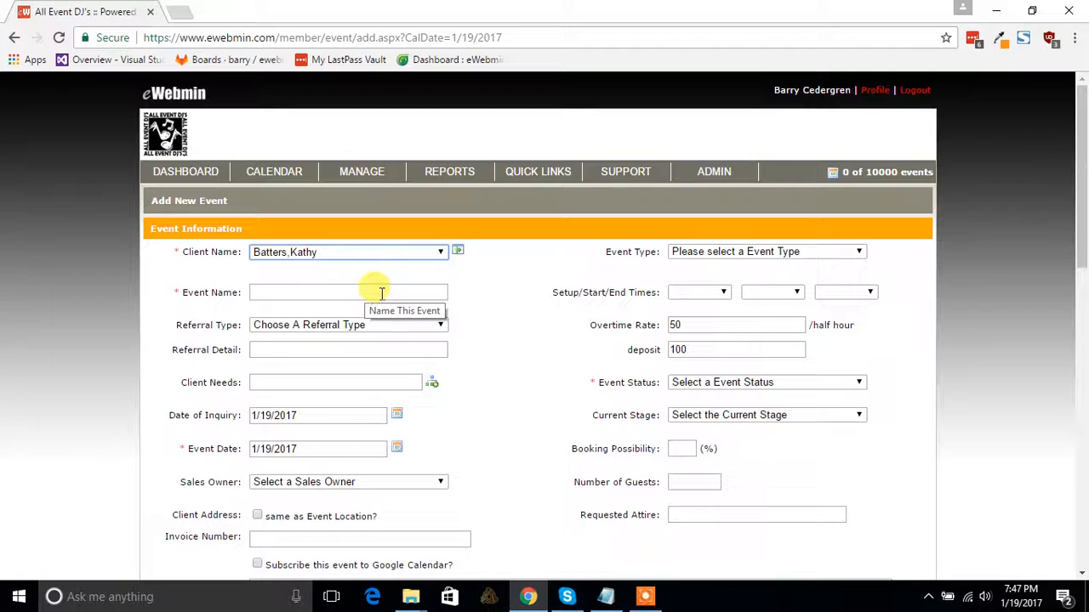
{"action": "left_click", "coordinate": [381, 292]}
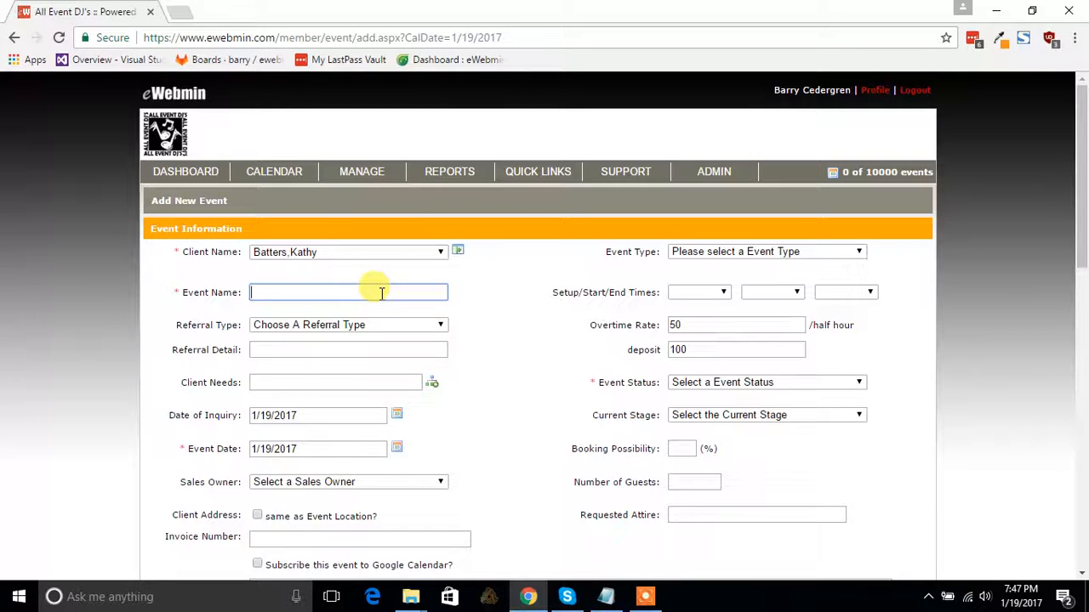
{"action": "type", "text": "Te"}
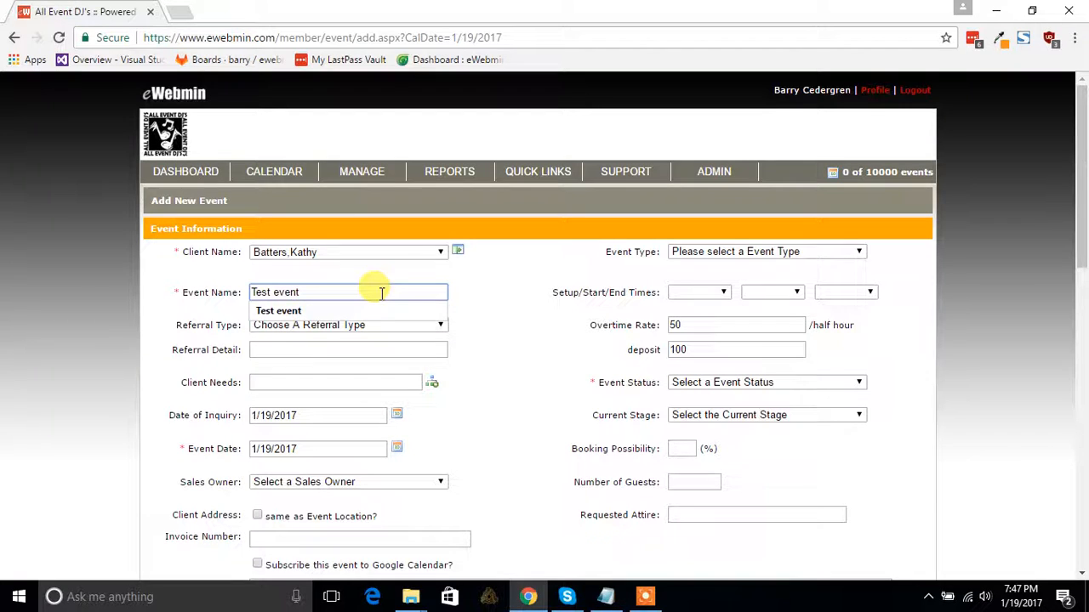
{"action": "type", "text": "st event"}
{"action": "key", "text": "Tab"}
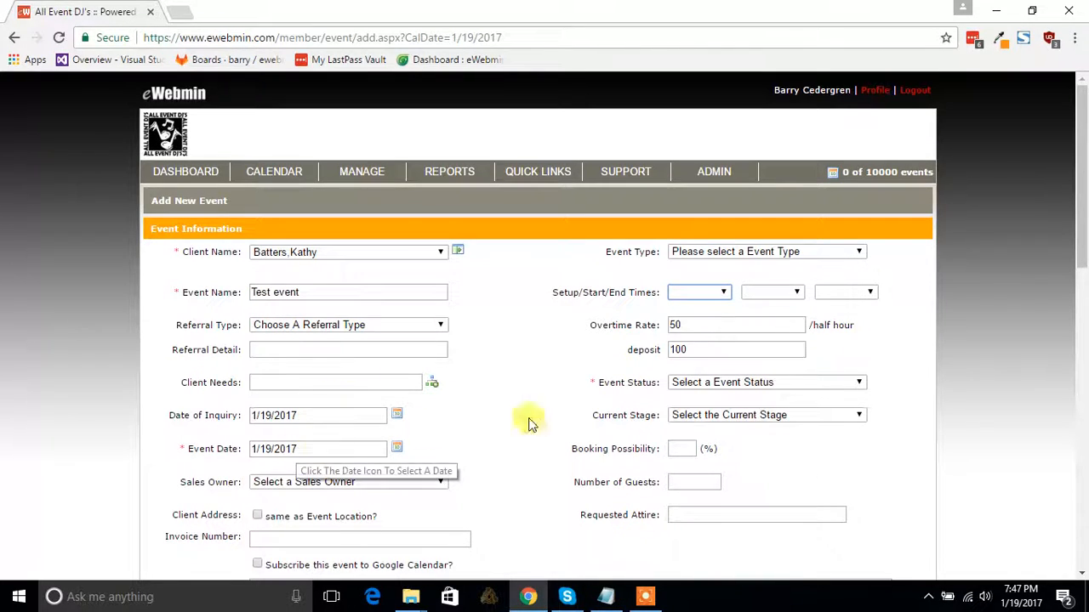
- Set the event status to PENDING and create the event with the remaining details left as they are
{"action": "left_click", "coordinate": [703, 388]}
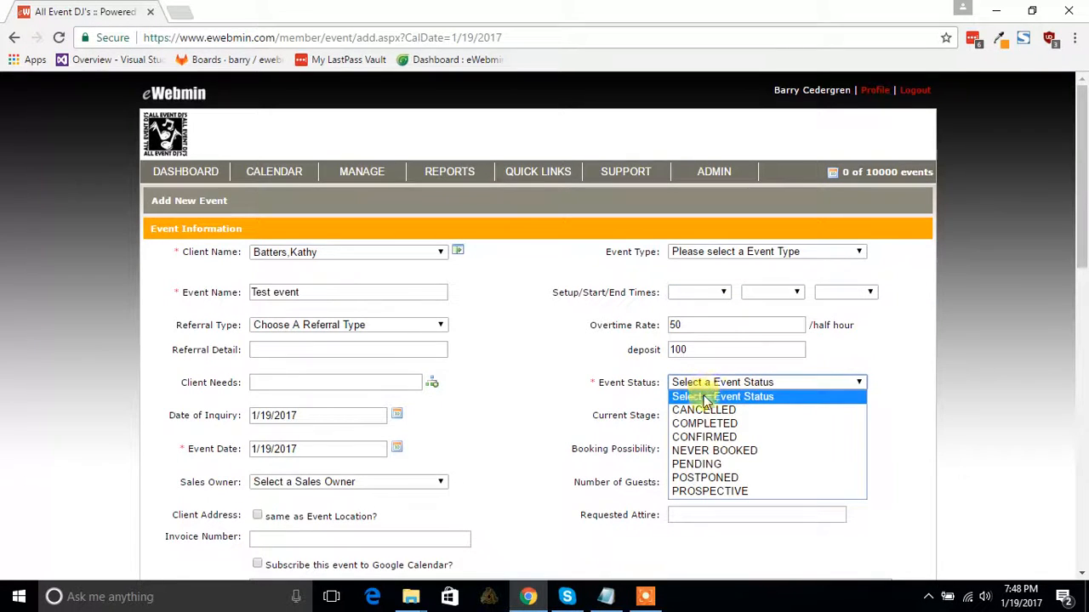
{"action": "left_click", "coordinate": [709, 466]}
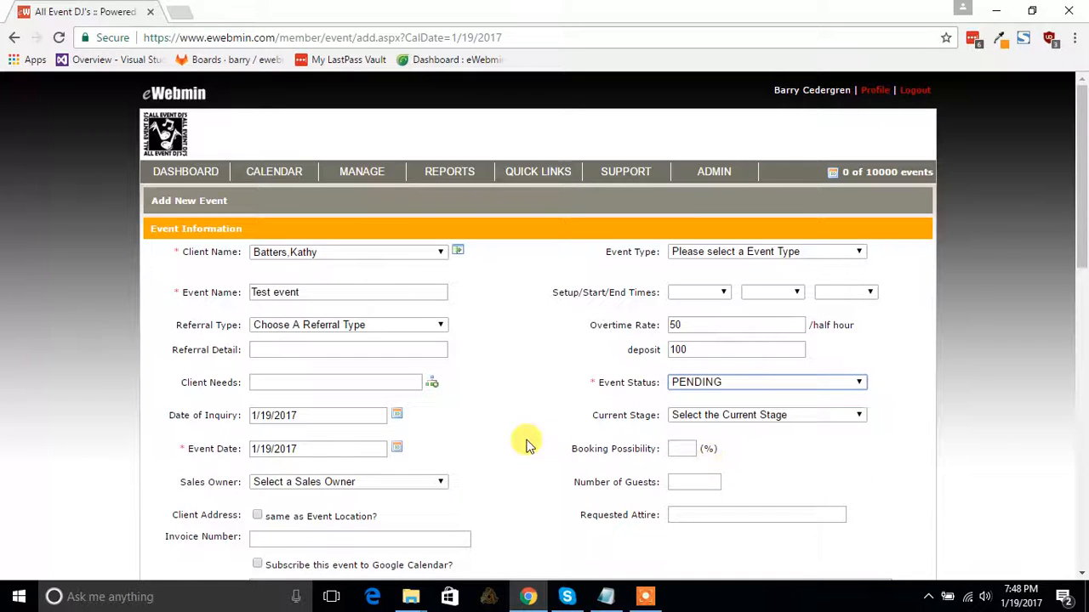
{"action": "scroll", "coordinate": [547, 423], "scroll_direction": "down", "scroll_amount": 1}
{"action": "scroll", "coordinate": [545, 421], "scroll_direction": "down", "scroll_amount": 2}
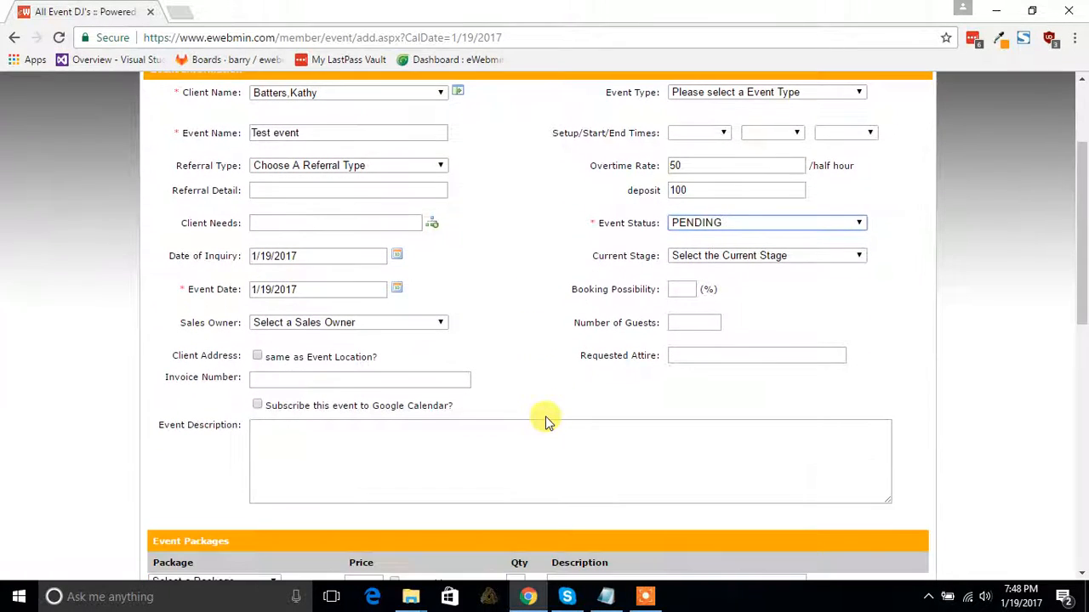
{"action": "scroll", "coordinate": [948, 423], "scroll_direction": "down", "scroll_amount": 2}
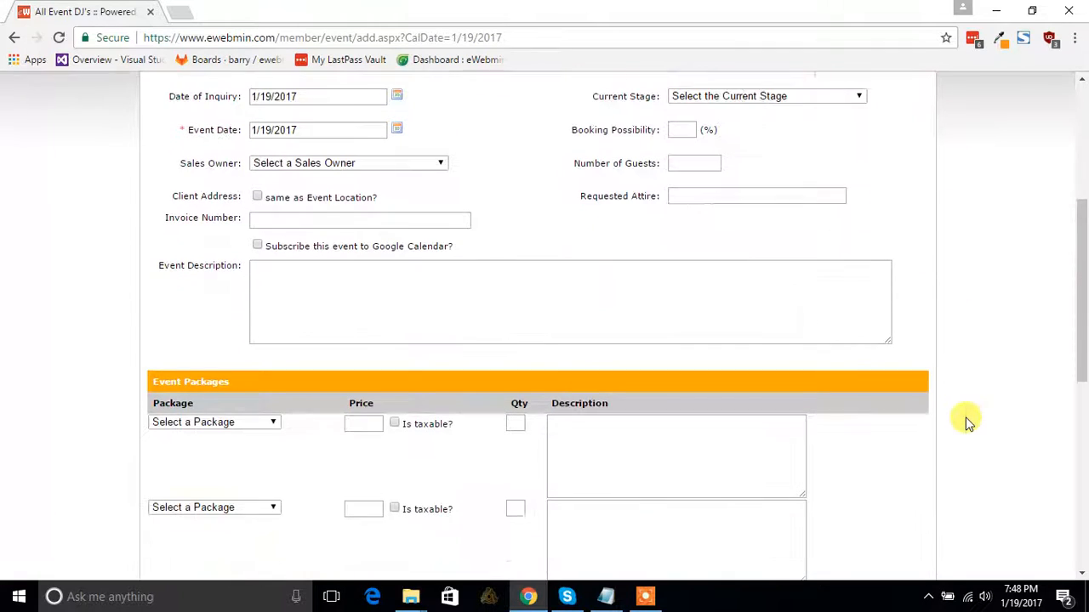
{"action": "scroll", "coordinate": [153, 406], "scroll_direction": "down", "scroll_amount": 1}
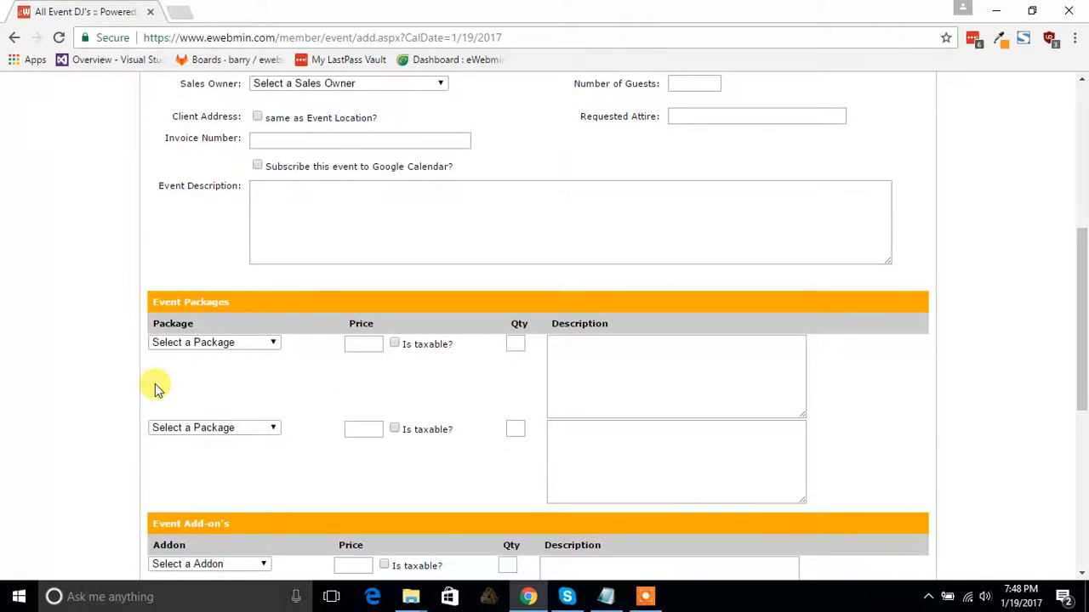
{"action": "scroll", "coordinate": [155, 389], "scroll_direction": "down", "scroll_amount": 4}
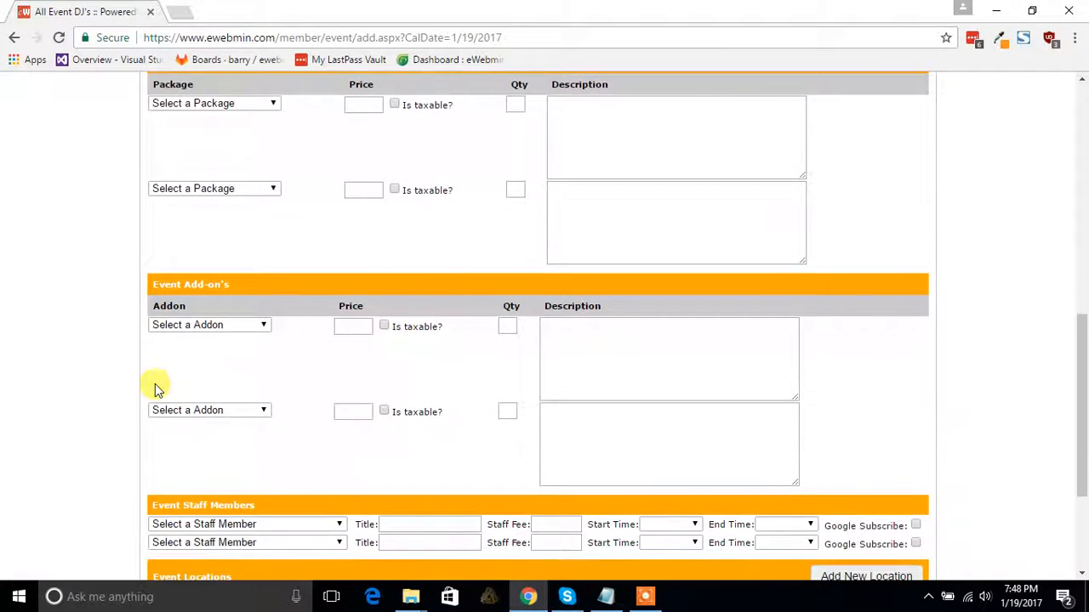
{"action": "scroll", "coordinate": [156, 388], "scroll_direction": "down", "scroll_amount": 1}
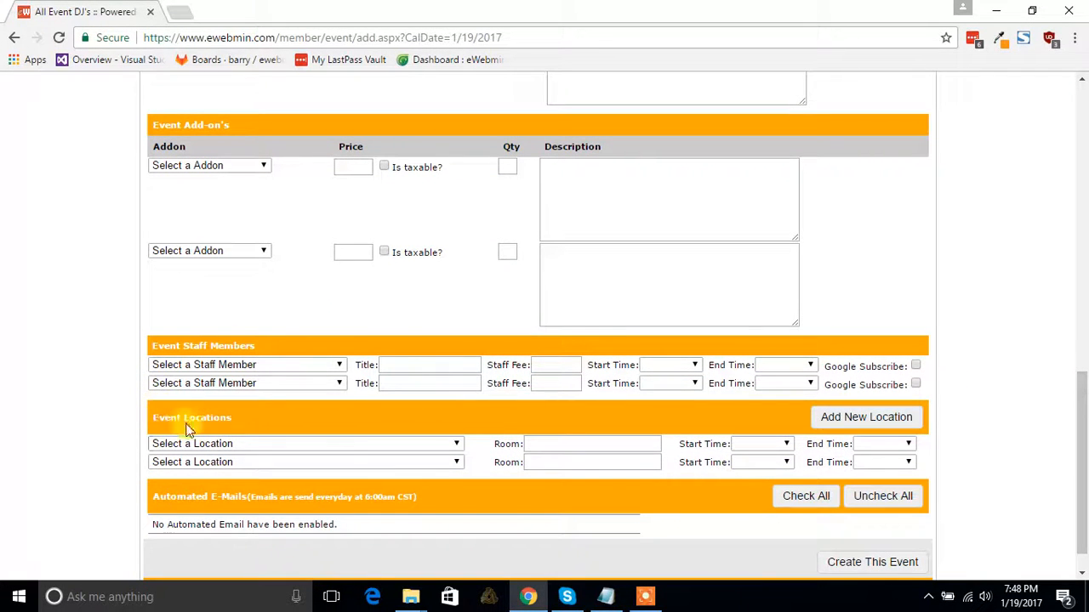
{"action": "scroll", "coordinate": [451, 463], "scroll_direction": "down", "scroll_amount": 1}
{"action": "left_click", "coordinate": [870, 539]}
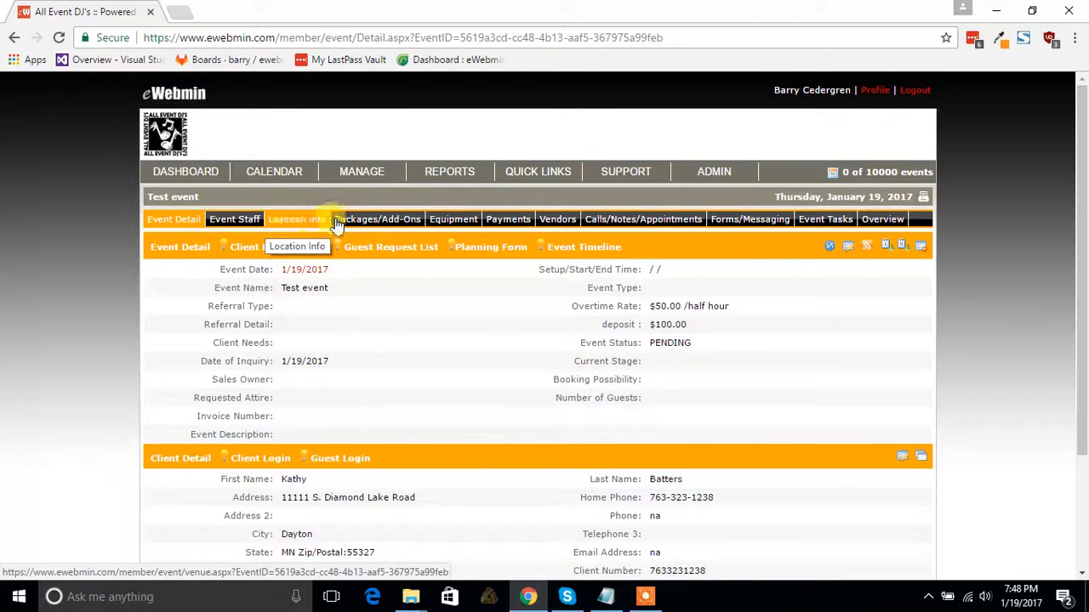
- Examine the form for assigning a staff member to the event and discard it without assigning anyone
{"action": "left_click", "coordinate": [231, 218]}
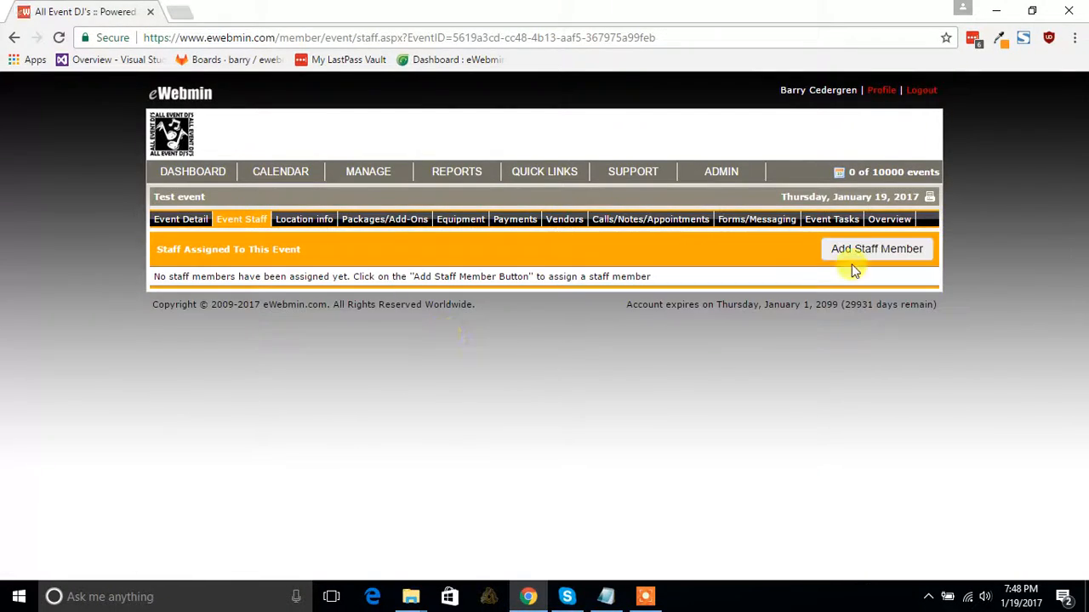
{"action": "left_click", "coordinate": [861, 255]}
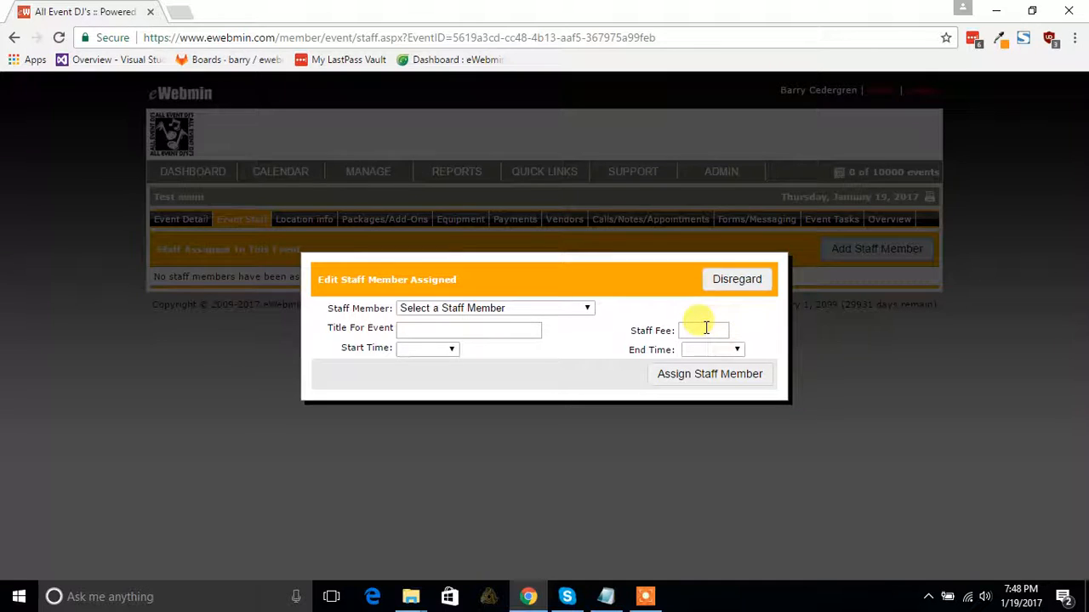
{"action": "left_click", "coordinate": [737, 282]}
- Examine the form for adding a brand-new location to the event, down to its room and time fields, and discard it
{"action": "left_click", "coordinate": [308, 222]}
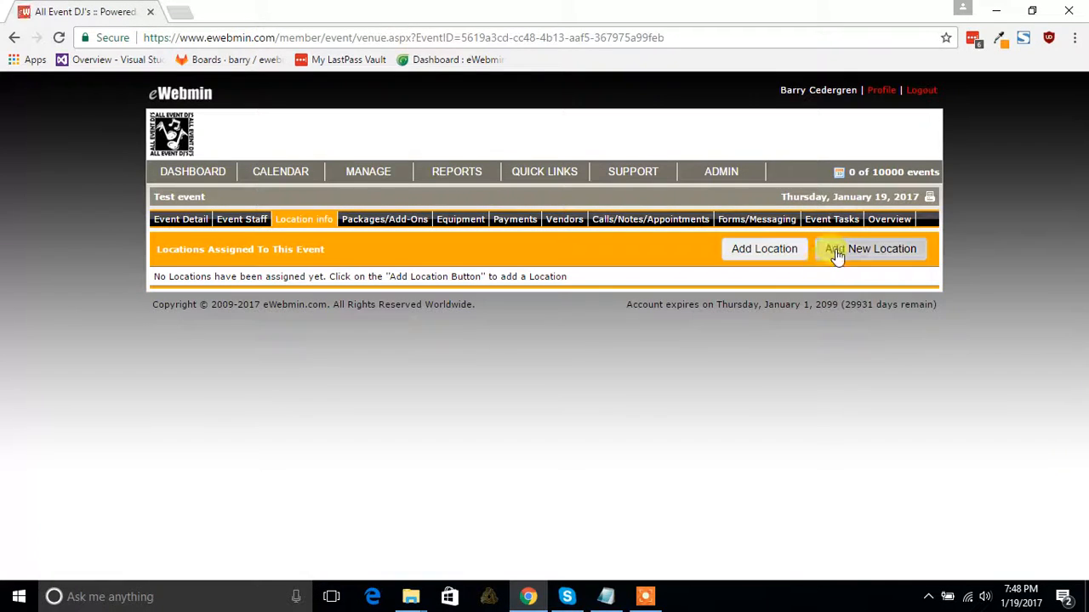
{"action": "left_click", "coordinate": [836, 250]}
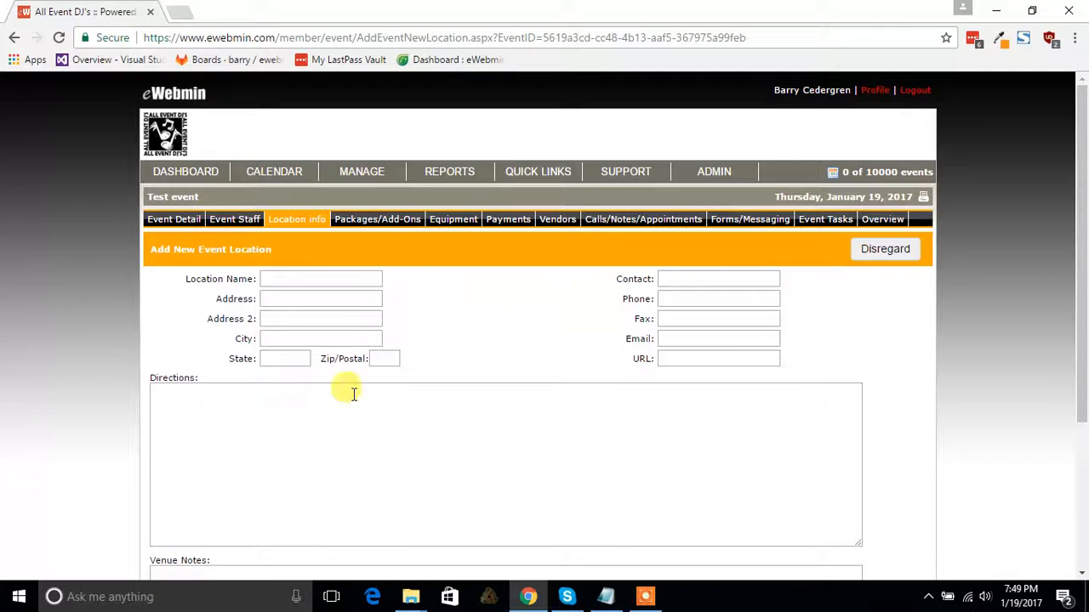
{"action": "scroll", "coordinate": [374, 467], "scroll_direction": "down", "scroll_amount": 1}
{"action": "scroll", "coordinate": [379, 473], "scroll_direction": "down", "scroll_amount": 2}
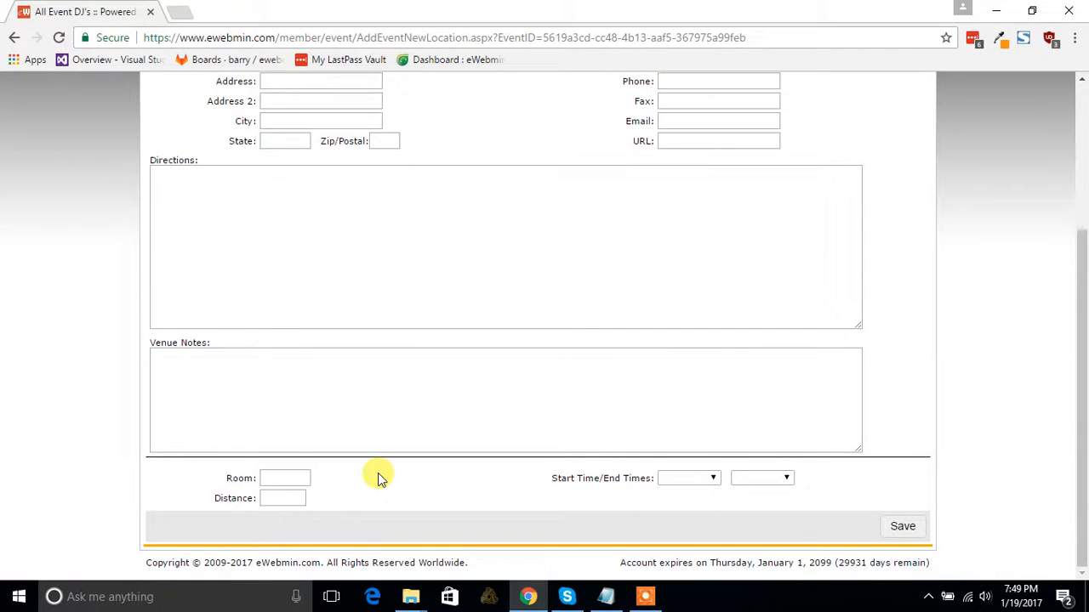
{"action": "scroll", "coordinate": [378, 476], "scroll_direction": "up", "scroll_amount": 3}
{"action": "left_click", "coordinate": [869, 252]}
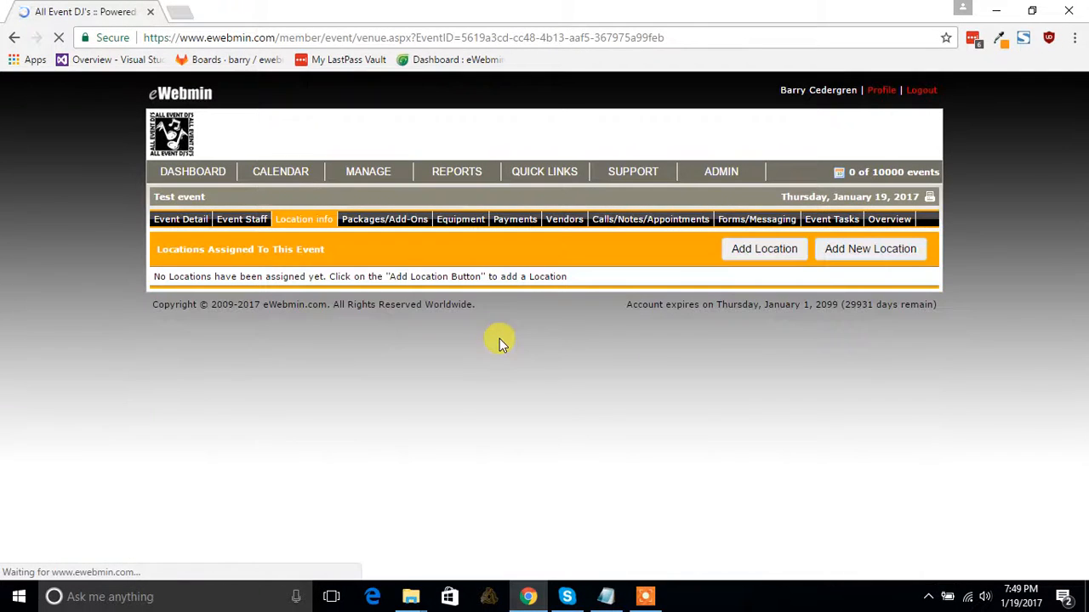
- Assign the existing location Amercian Legion-New Brighton to the event, leaving the room, distance and times blank, and save it
{"action": "left_click", "coordinate": [748, 255]}
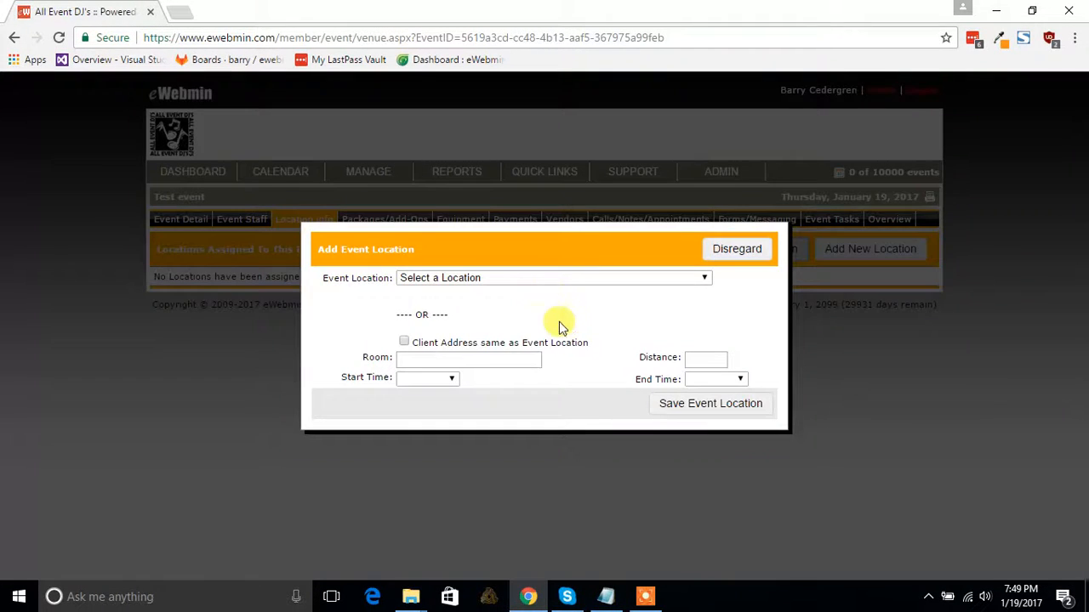
{"action": "left_click", "coordinate": [549, 280]}
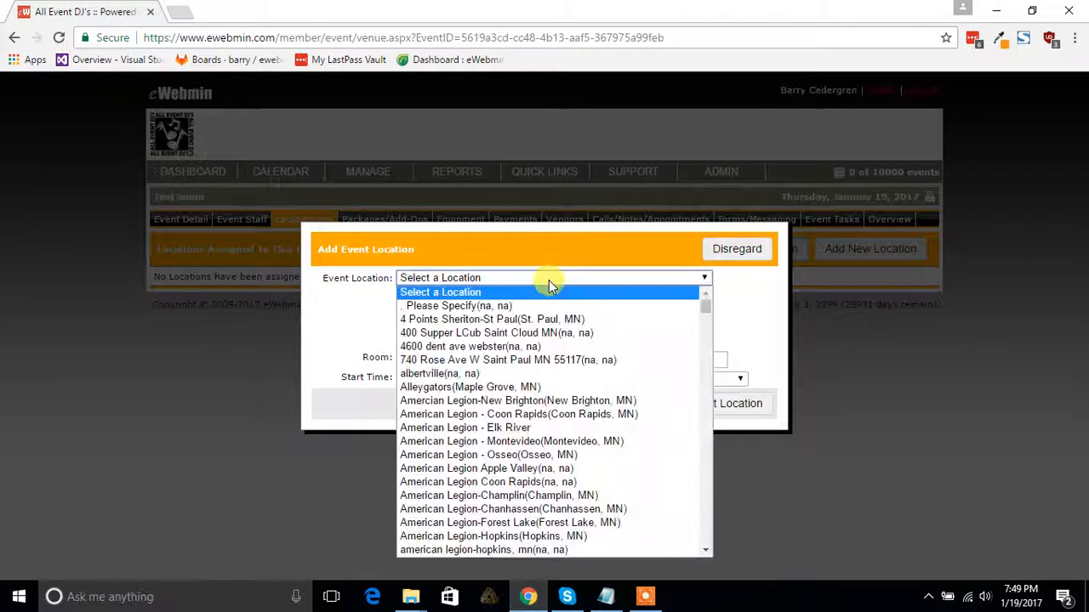
{"action": "left_click", "coordinate": [493, 400]}
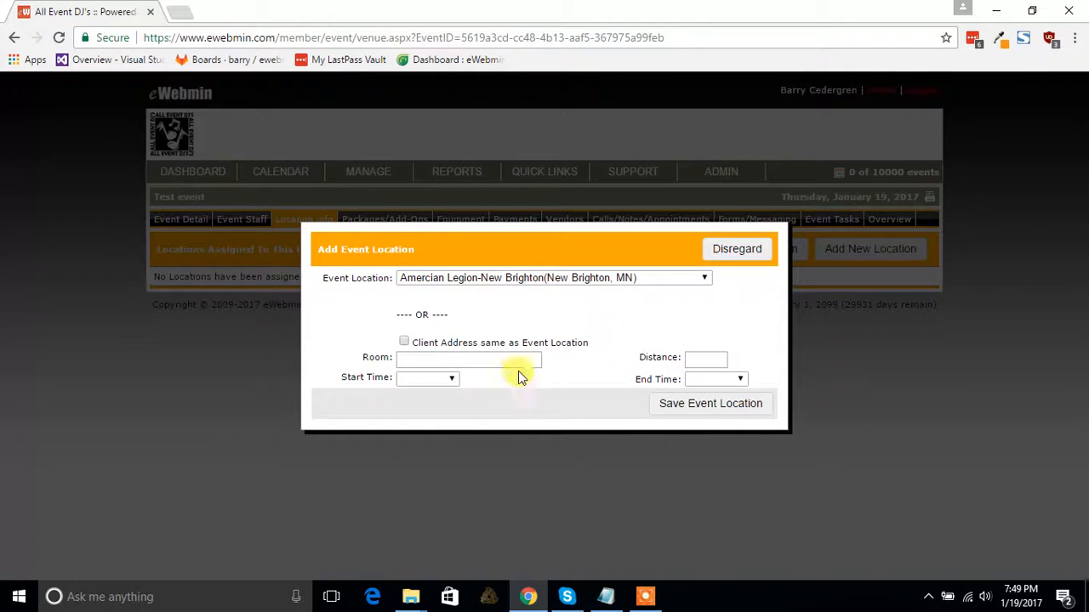
{"action": "left_click", "coordinate": [511, 361]}
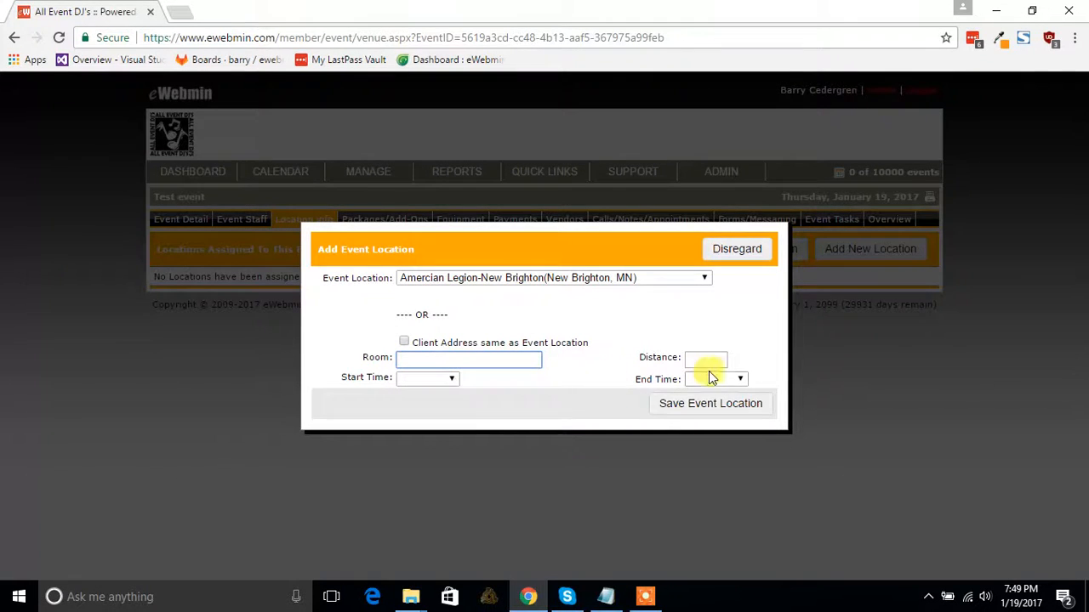
{"action": "left_click", "coordinate": [714, 406]}
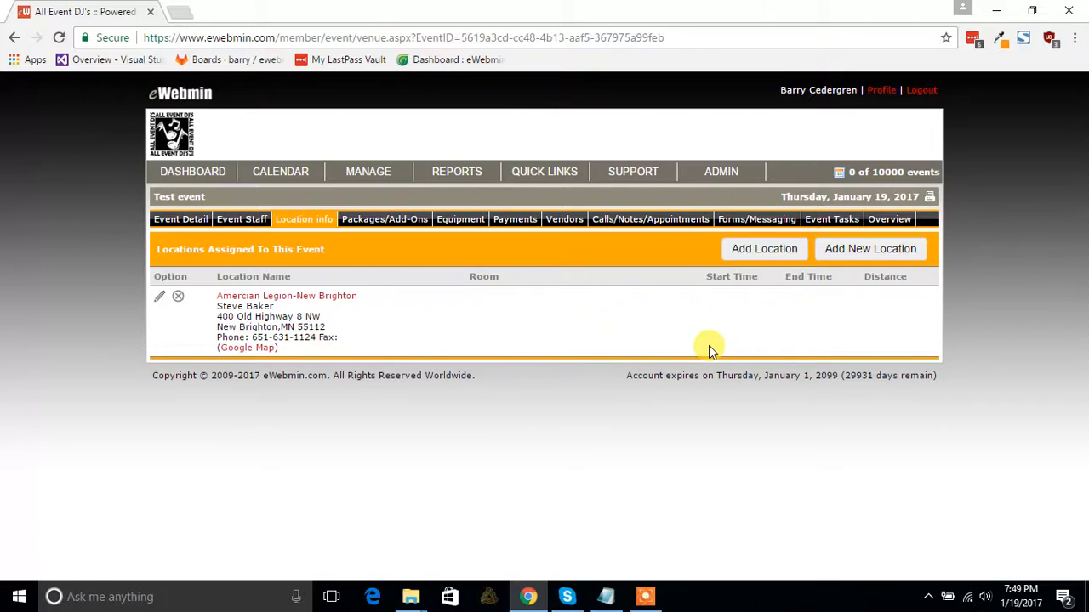
- Add the 4 Hour Standard Show package to the event, keeping its default price of 650.00, quantity of 1 and description
{"action": "left_click", "coordinate": [391, 224]}
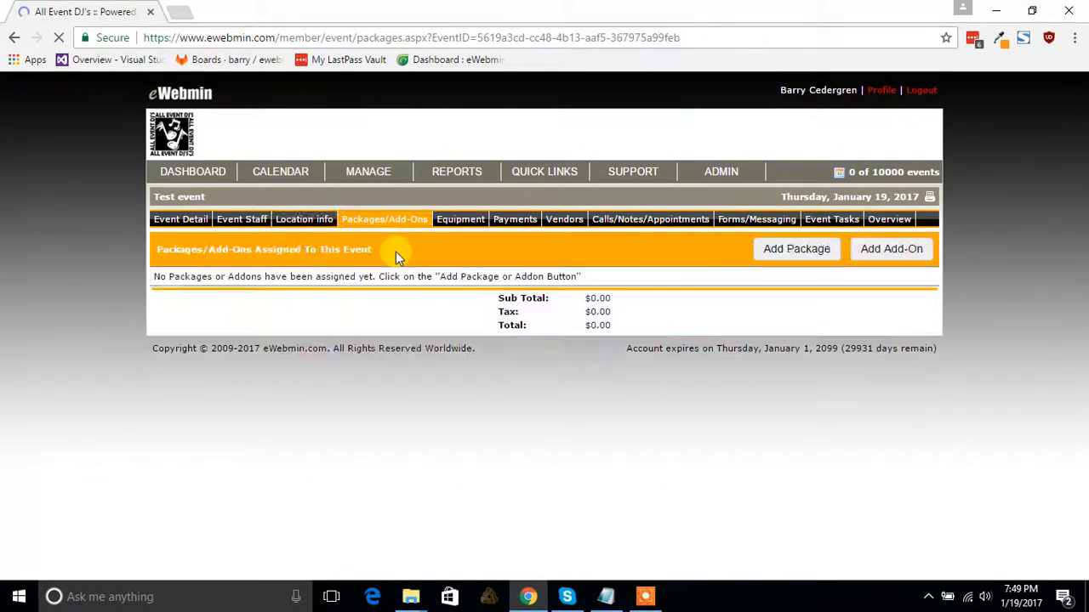
{"action": "left_click", "coordinate": [786, 255]}
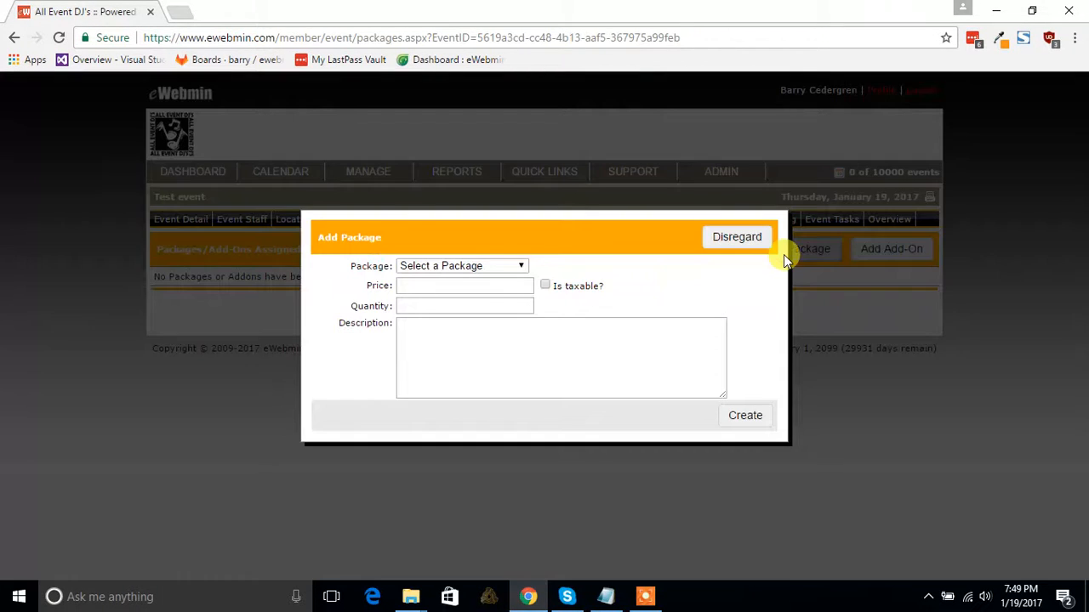
{"action": "left_click", "coordinate": [522, 267]}
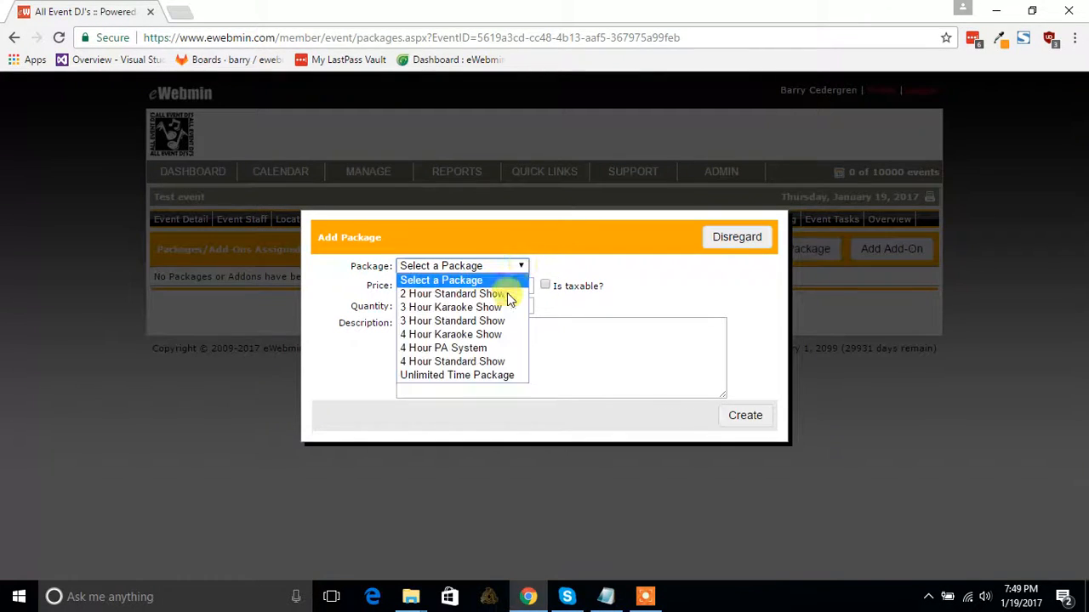
{"action": "left_click", "coordinate": [493, 362]}
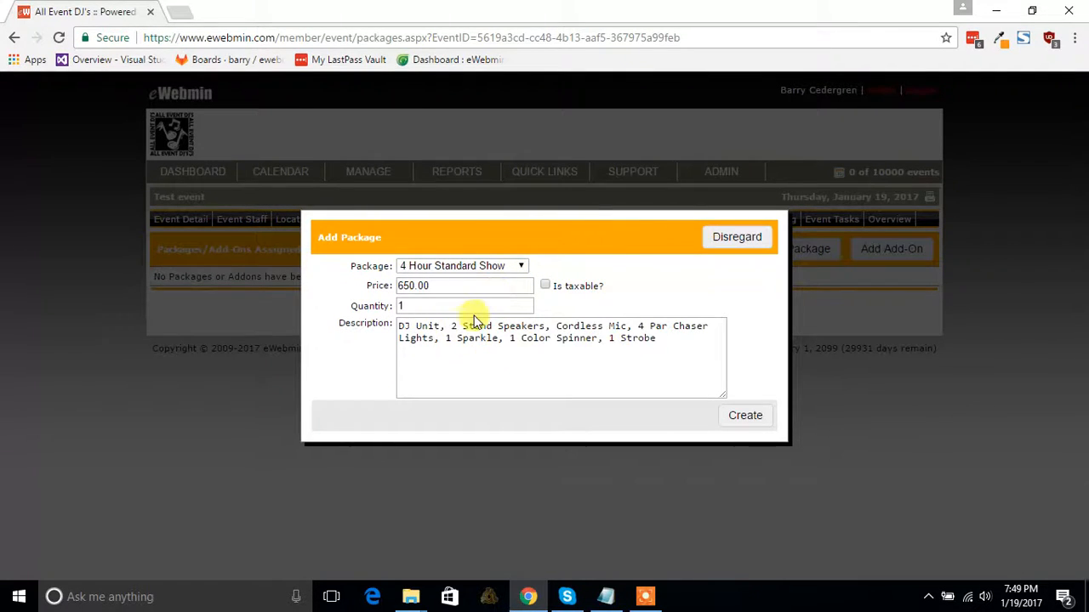
{"action": "left_click", "coordinate": [754, 419]}
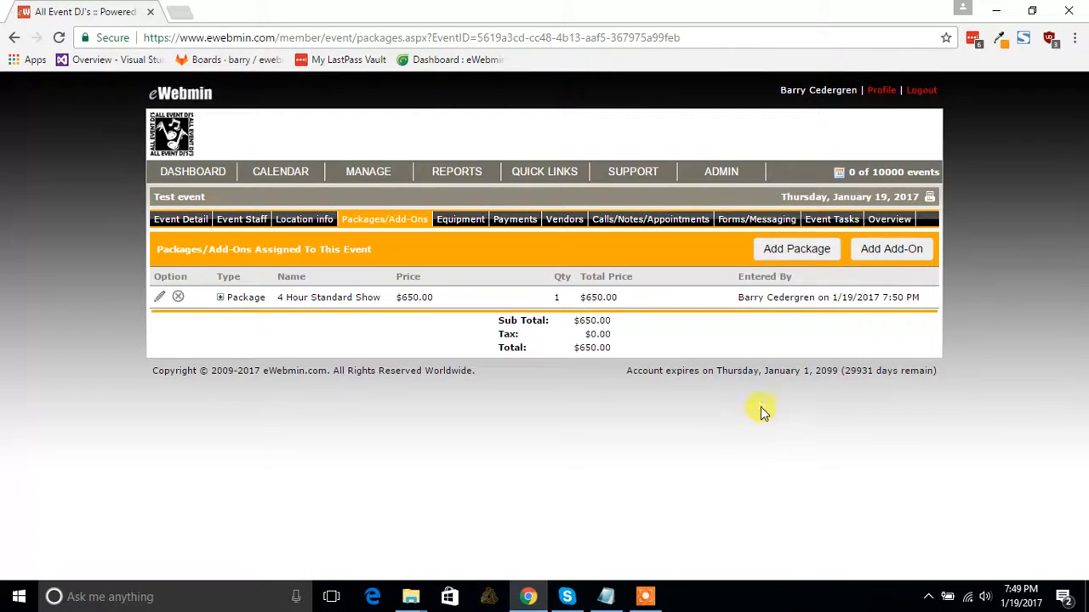
- Add the first 1 Hour Dance Music add-on to the event, keeping its default price of 150.00 and quantity of 1
{"action": "left_click", "coordinate": [895, 252]}
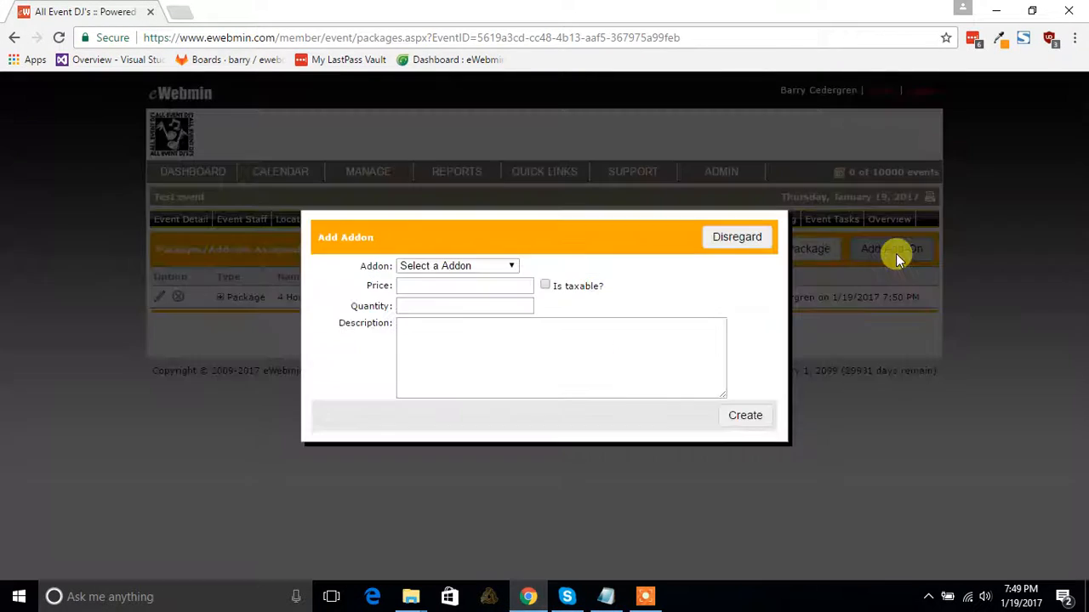
{"action": "left_click", "coordinate": [514, 266]}
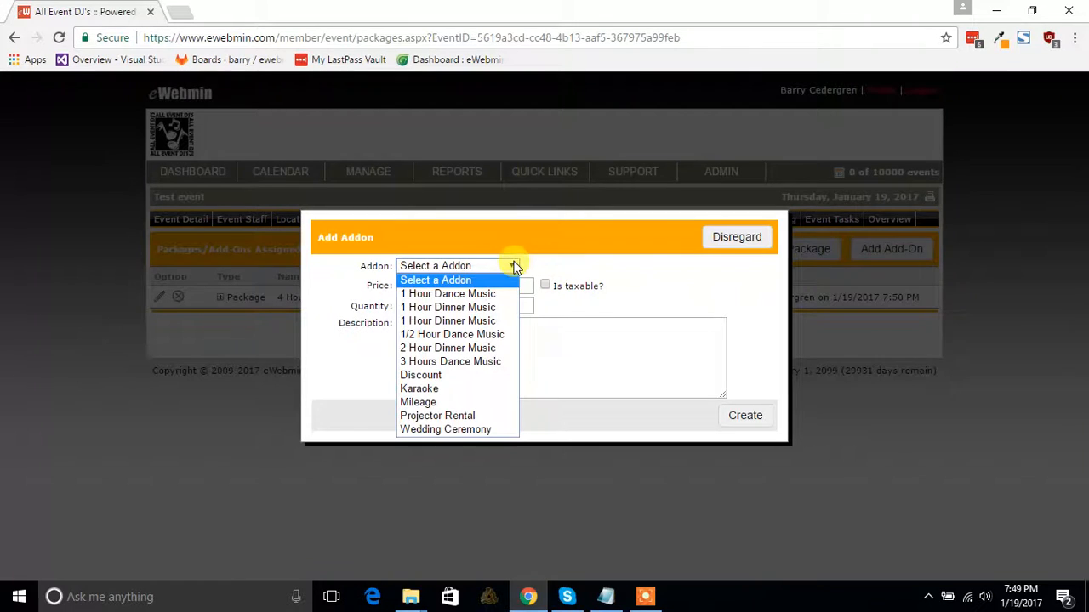
{"action": "left_click", "coordinate": [479, 295]}
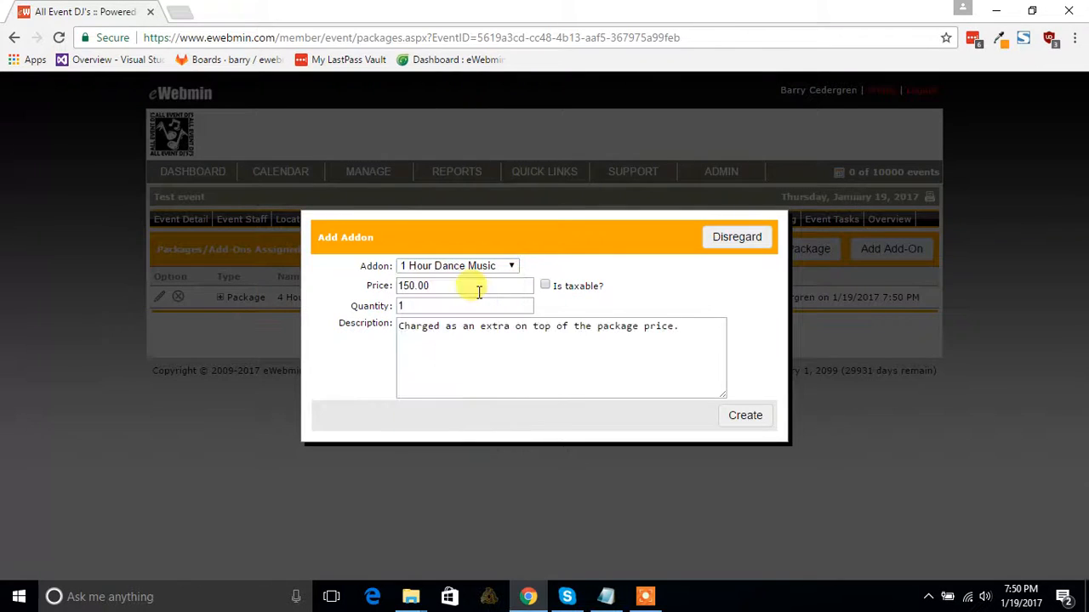
{"action": "left_click", "coordinate": [745, 417]}
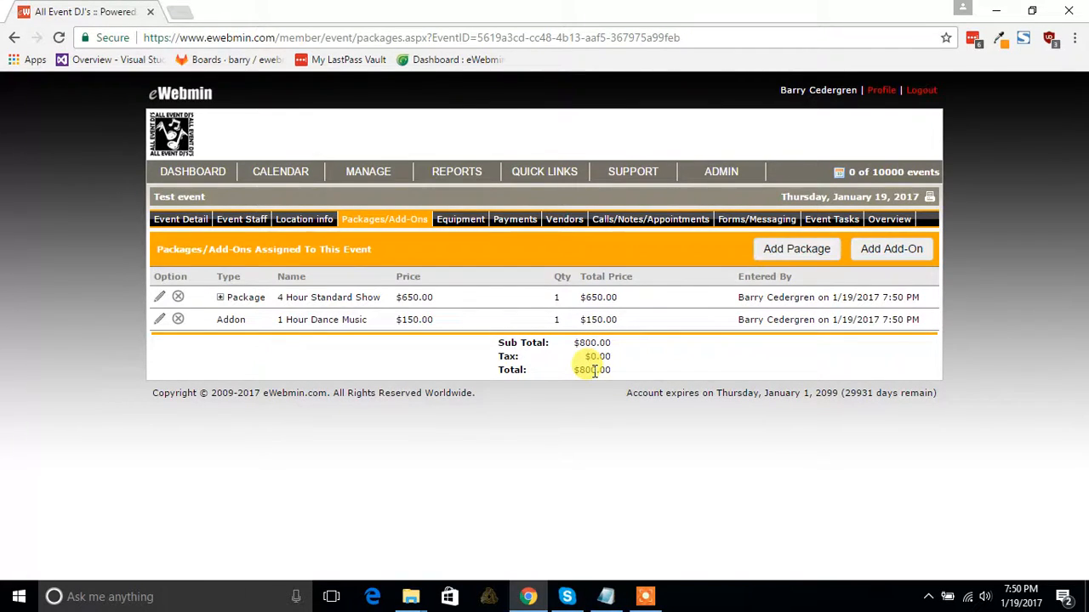
- Assign the Main DJ System equipment to the event with a quantity of 1
{"action": "left_click", "coordinate": [460, 220]}
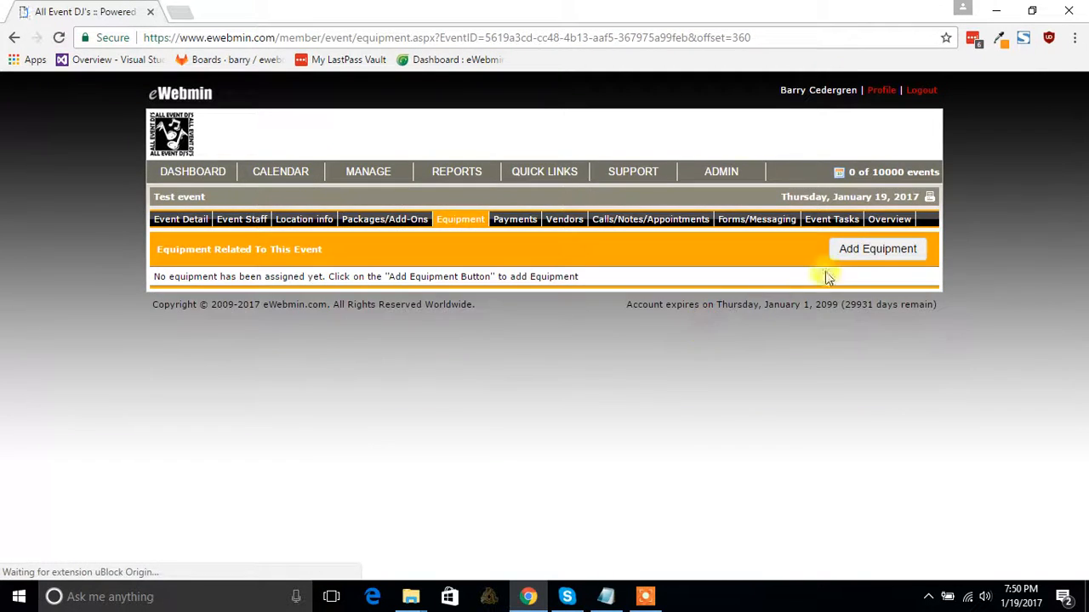
{"action": "left_click", "coordinate": [854, 246]}
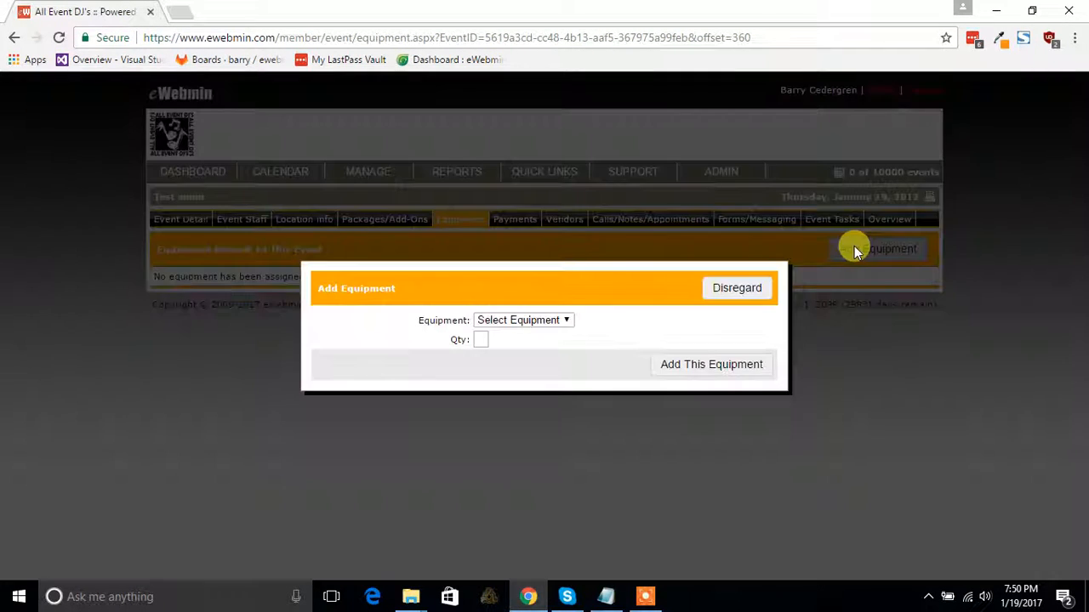
{"action": "left_click", "coordinate": [556, 321]}
{"action": "left_click", "coordinate": [511, 389]}
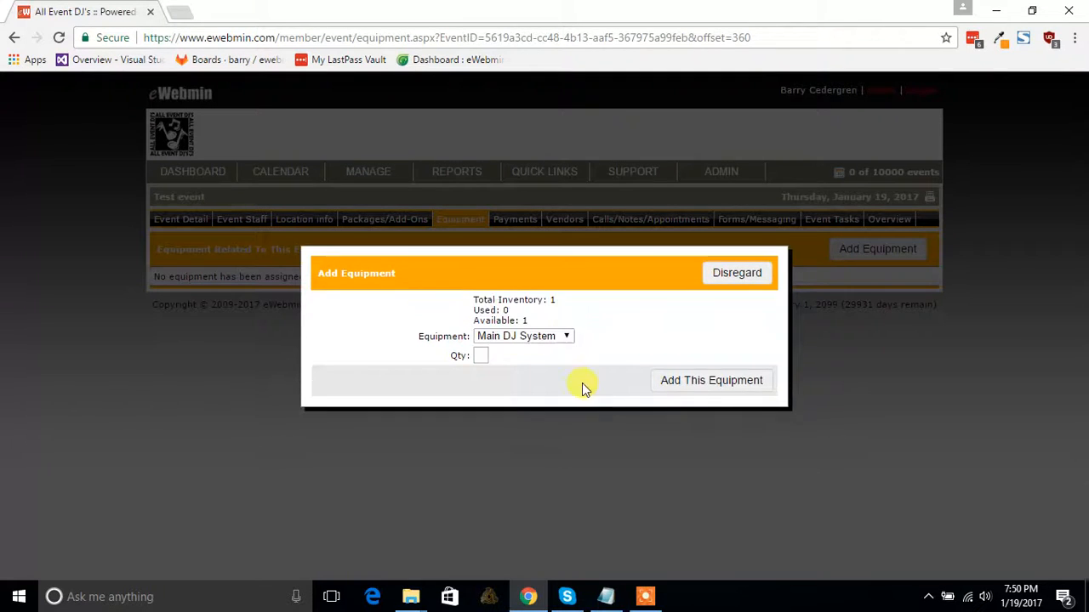
{"action": "left_click", "coordinate": [478, 354]}
{"action": "type", "text": "1"}
{"action": "left_click", "coordinate": [727, 389]}
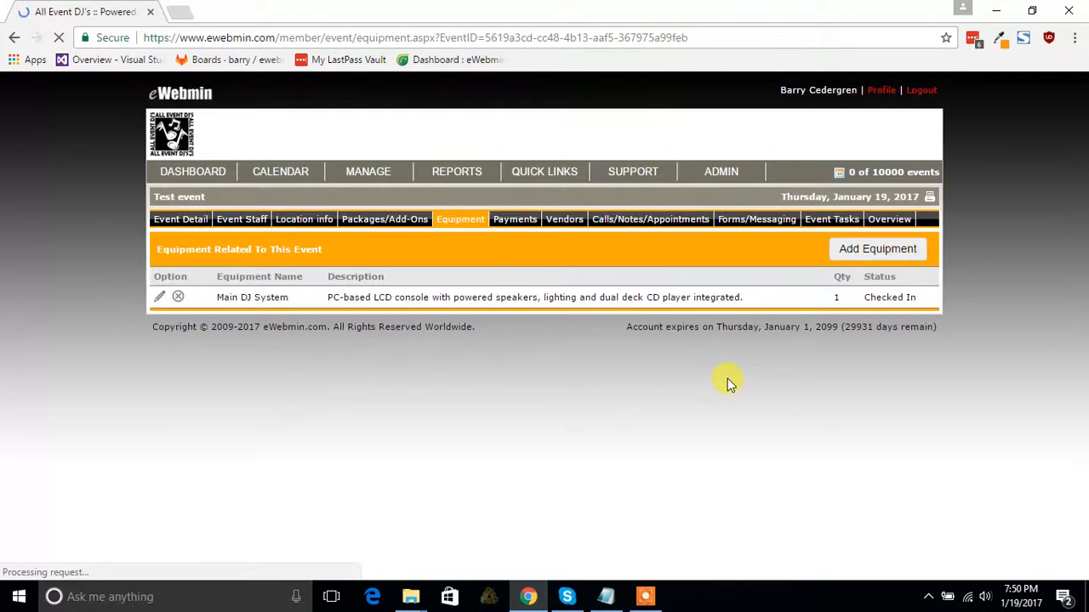
- Examine the form for adding a payment, with Check as the payment type and the event status choices, and discard it
{"action": "left_click", "coordinate": [515, 219]}
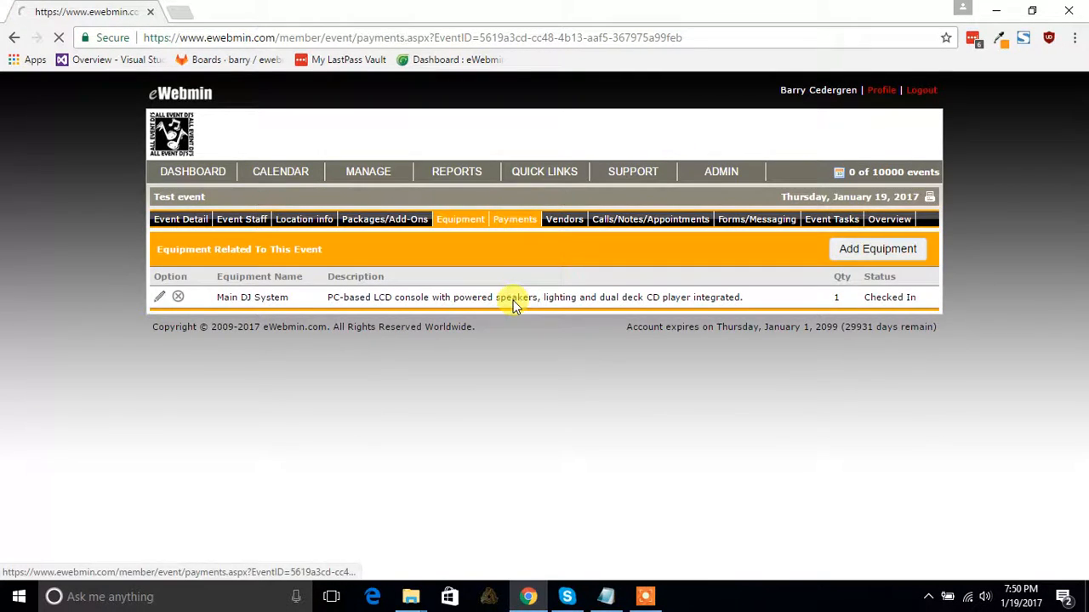
{"action": "left_click", "coordinate": [898, 250]}
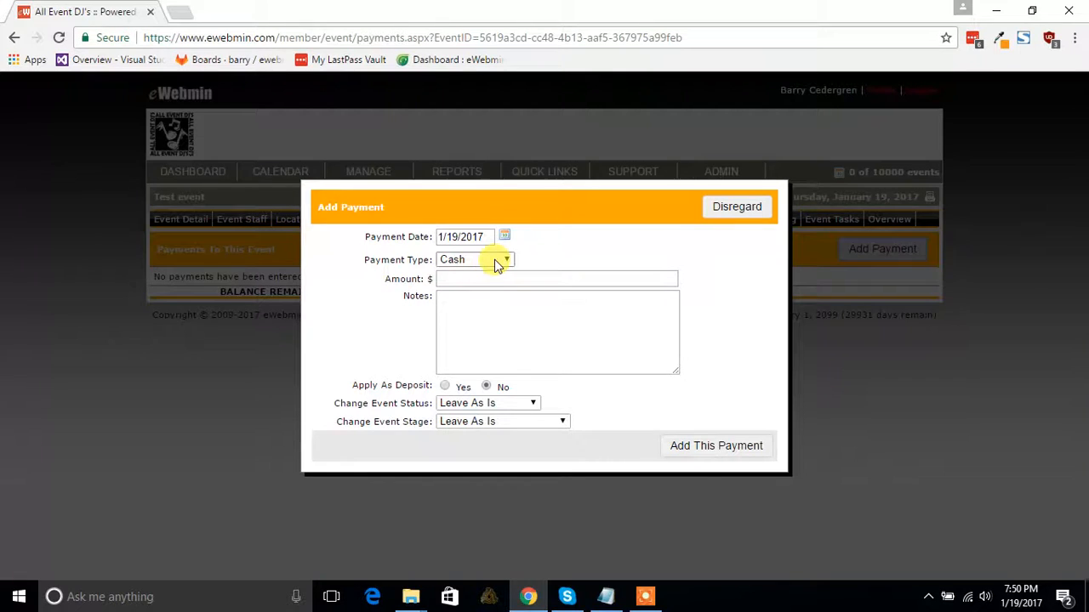
{"action": "left_click", "coordinate": [493, 259]}
{"action": "left_click", "coordinate": [481, 287]}
{"action": "left_click", "coordinate": [491, 268]}
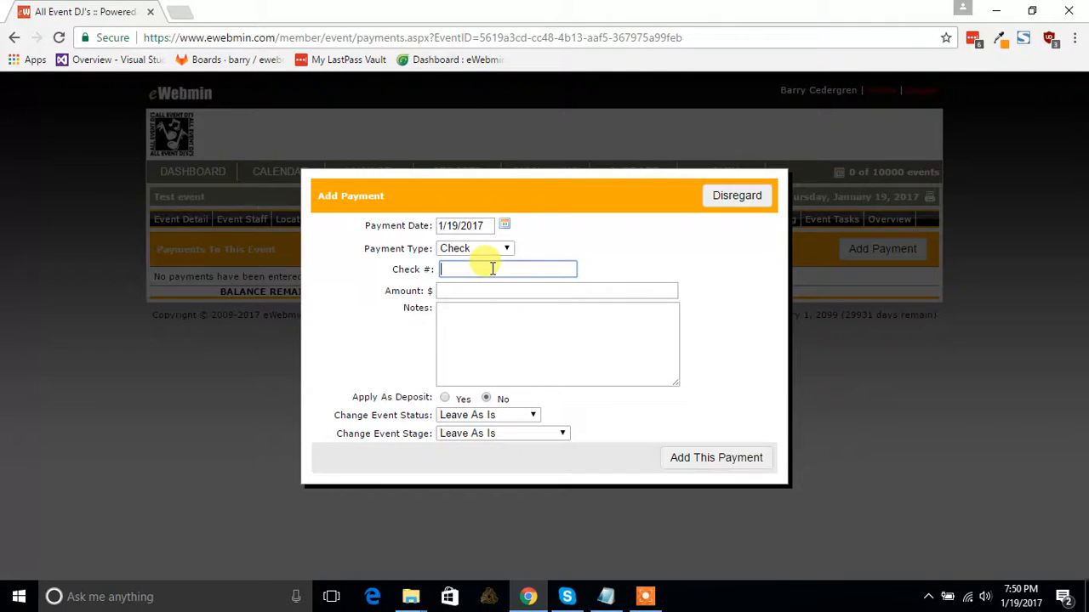
{"action": "left_click", "coordinate": [477, 416]}
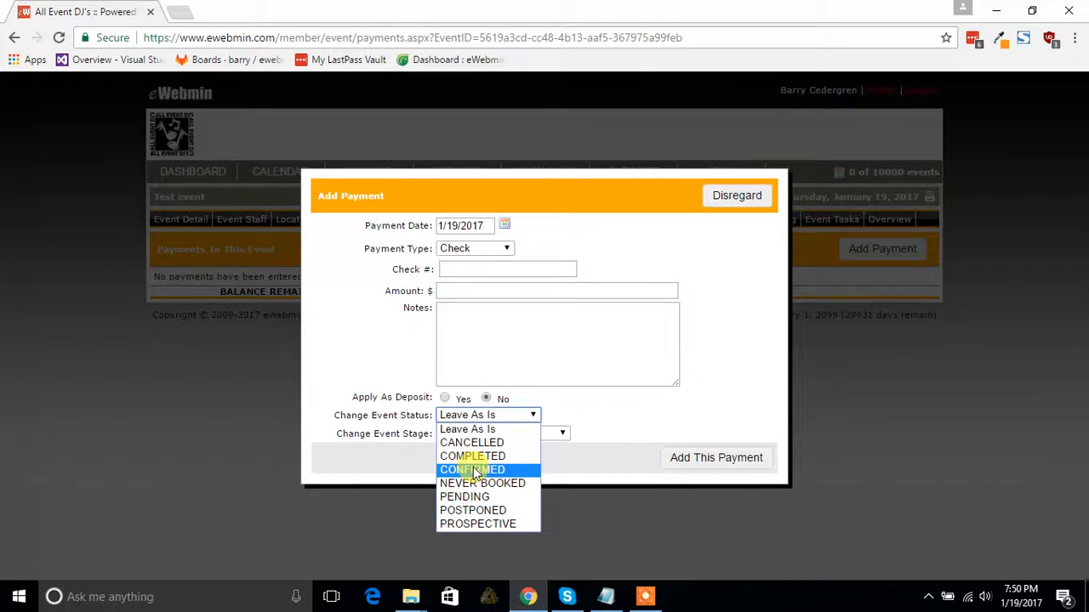
{"action": "left_click", "coordinate": [656, 417]}
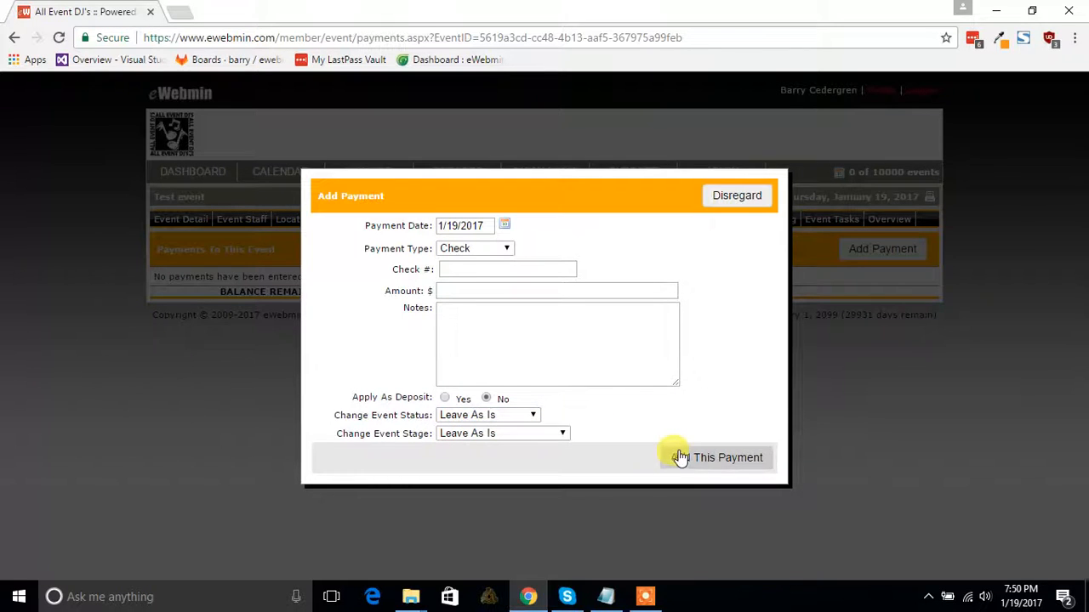
{"action": "left_click", "coordinate": [734, 198]}
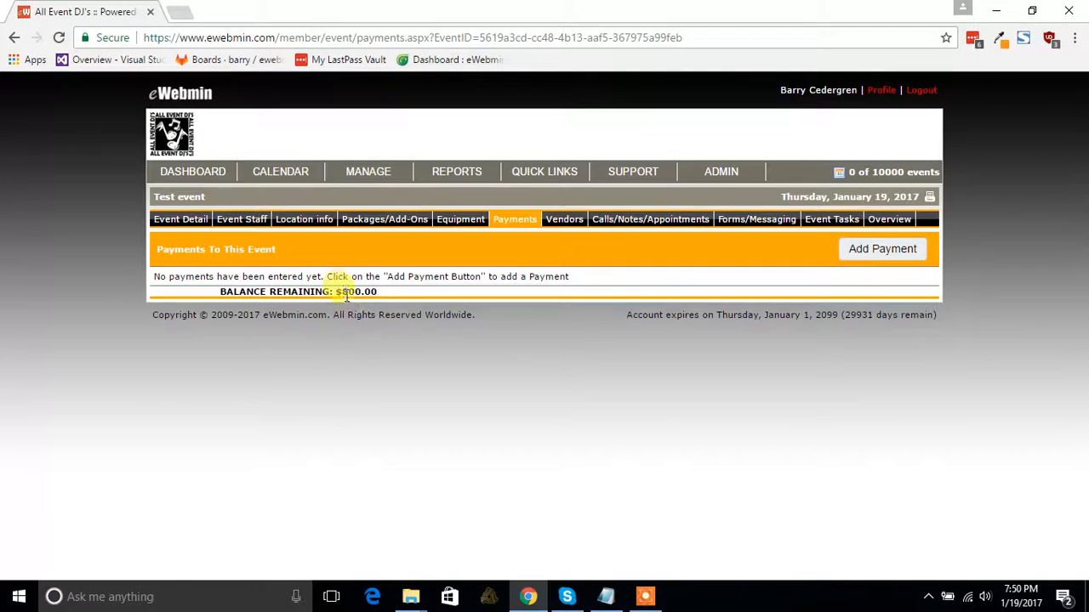
- Review the event's remaining balance and look over its vendors and its calls, notes and appointments
{"action": "left_click_drag", "start_coordinate": [340, 291], "coordinate": [359, 292]}
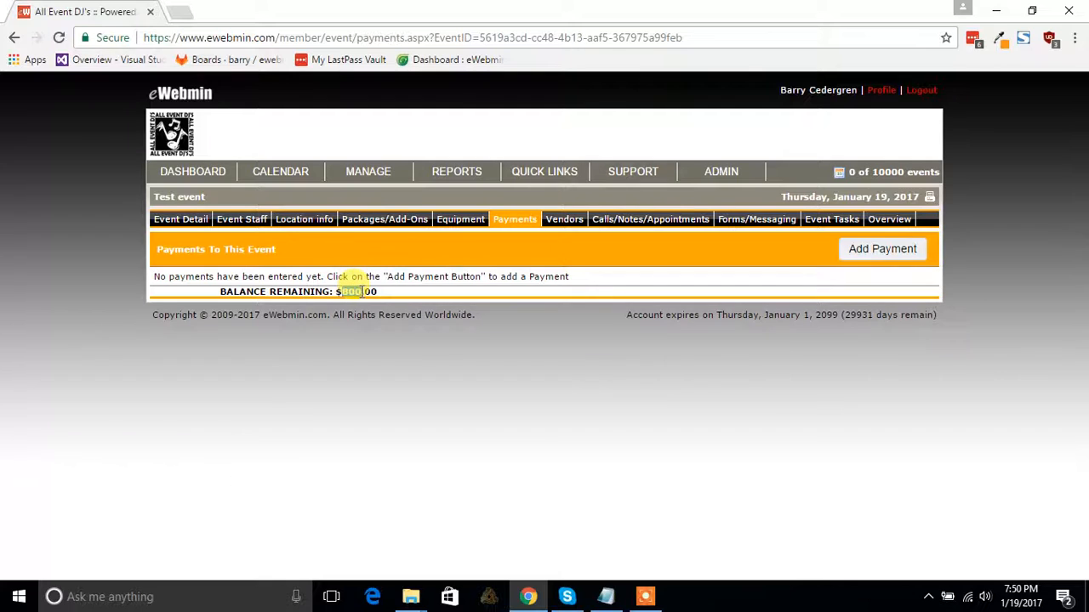
{"action": "left_click", "coordinate": [362, 291]}
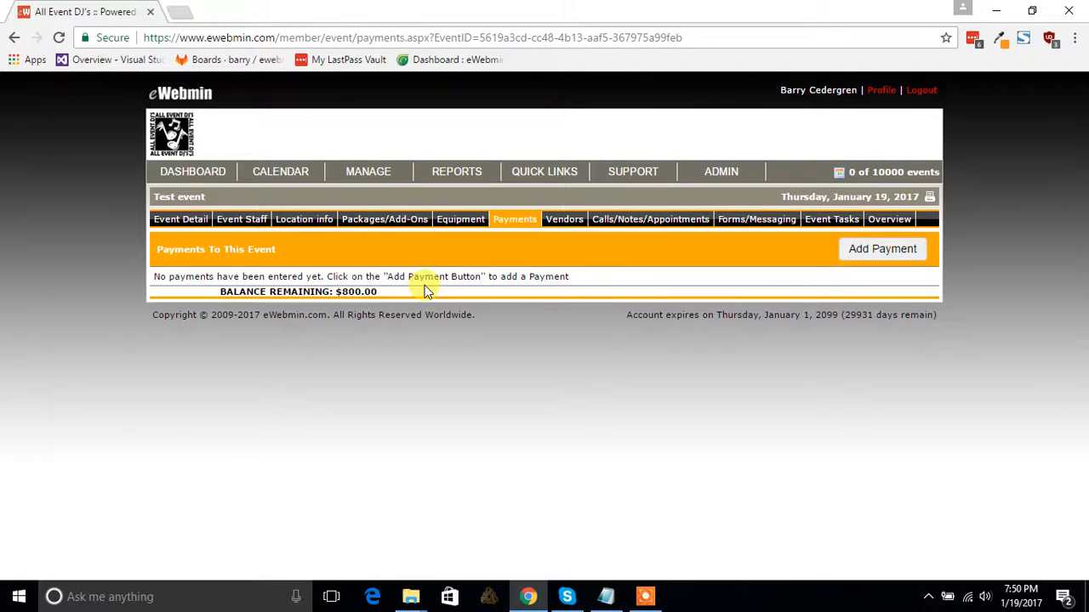
{"action": "left_click", "coordinate": [562, 221]}
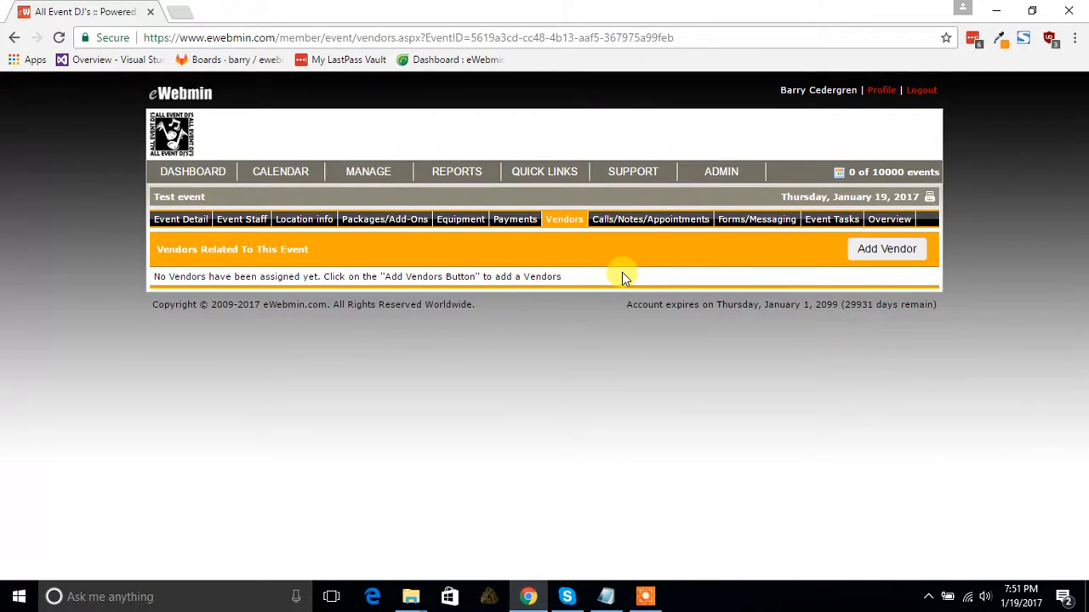
{"action": "left_click", "coordinate": [644, 223]}
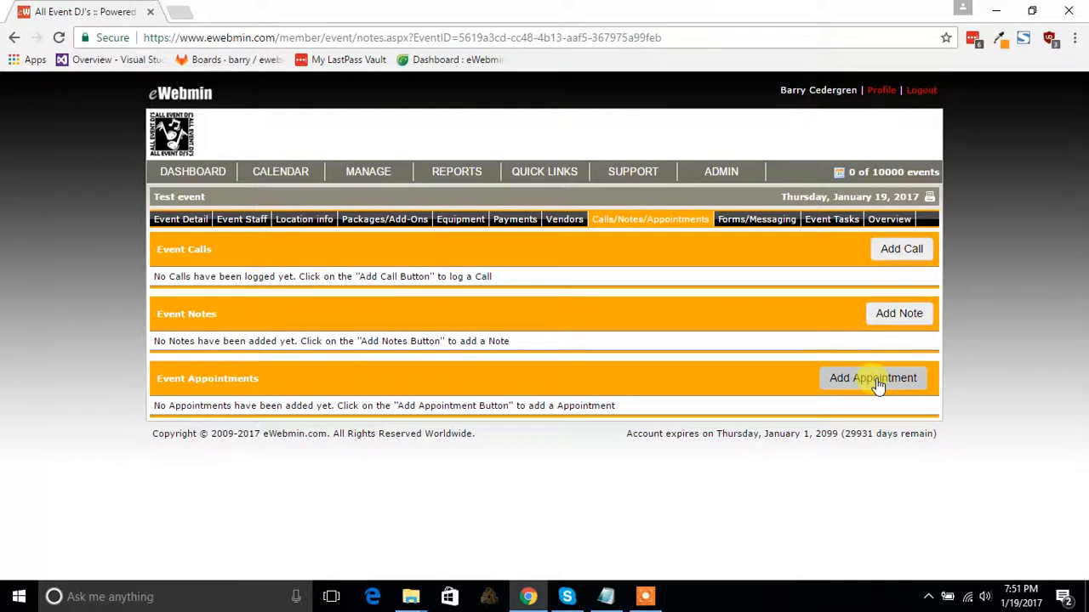
- Examine the form for sending an email about the event, including its body editor, template and attachable forms, and discard it
{"action": "left_click", "coordinate": [769, 223]}
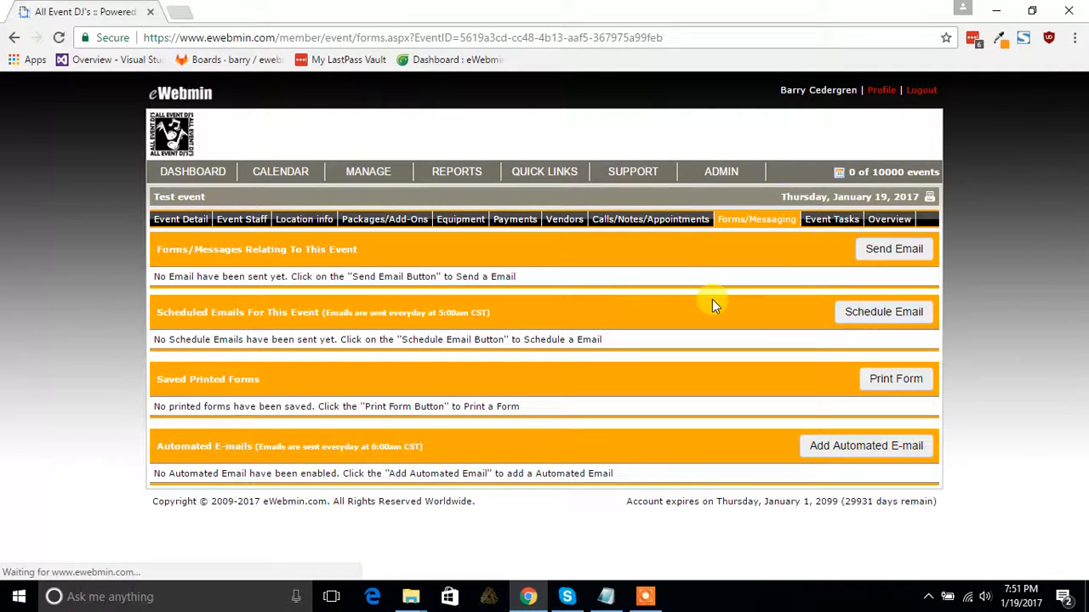
{"action": "left_click", "coordinate": [895, 250]}
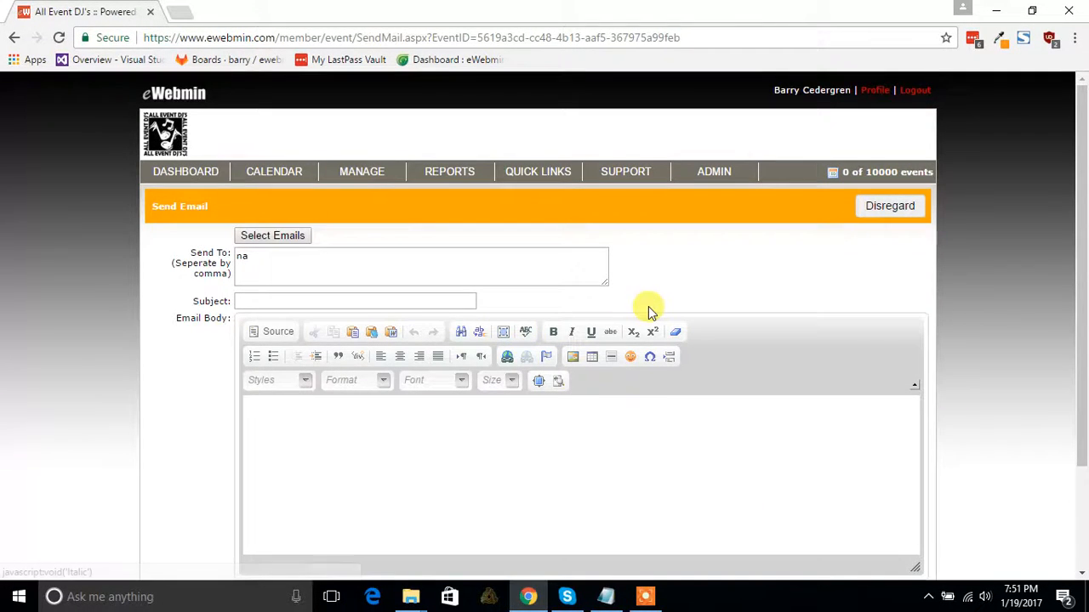
{"action": "left_click", "coordinate": [550, 408]}
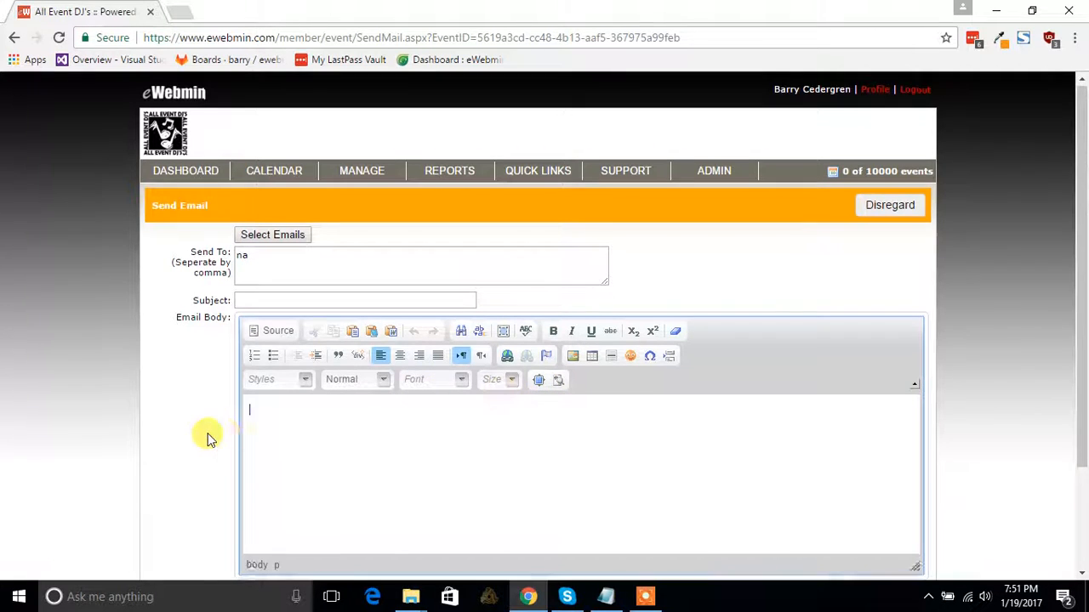
{"action": "scroll", "coordinate": [210, 438], "scroll_direction": "down", "scroll_amount": 3}
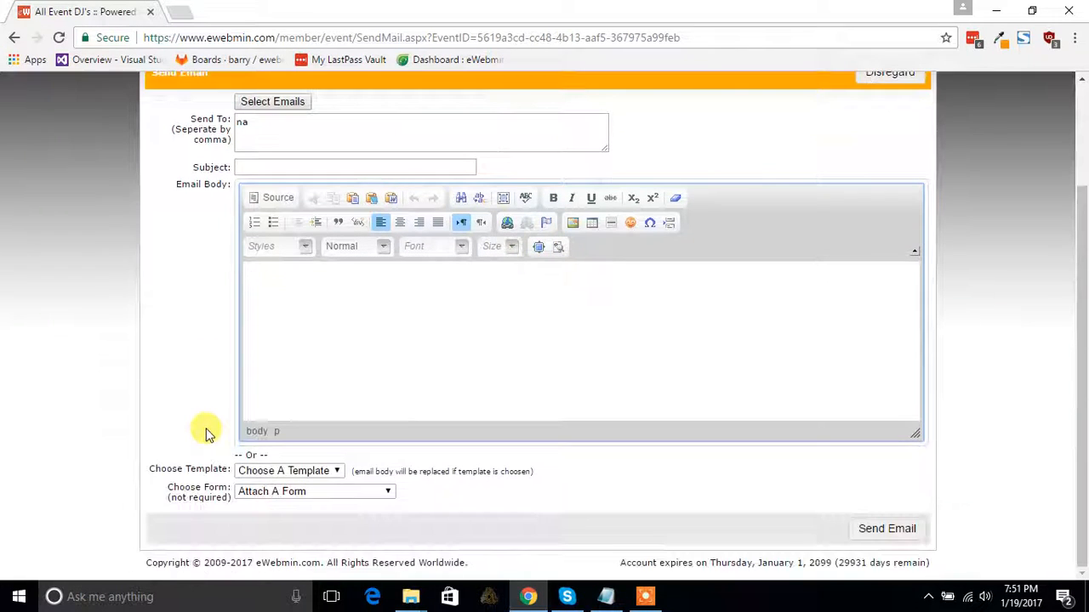
{"action": "left_click", "coordinate": [283, 473]}
{"action": "left_click", "coordinate": [281, 473]}
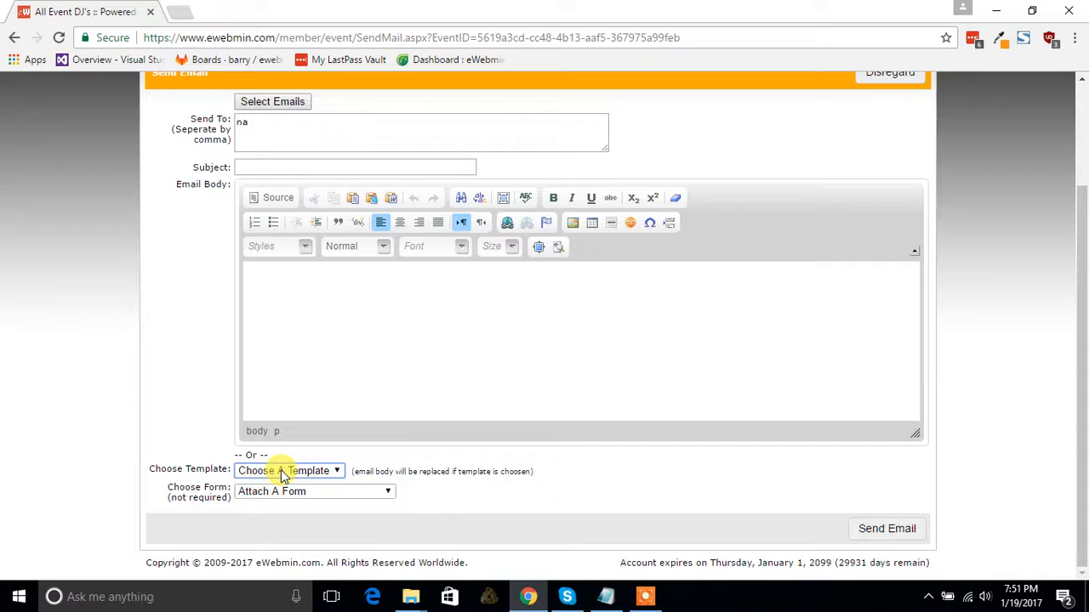
{"action": "left_click", "coordinate": [304, 498]}
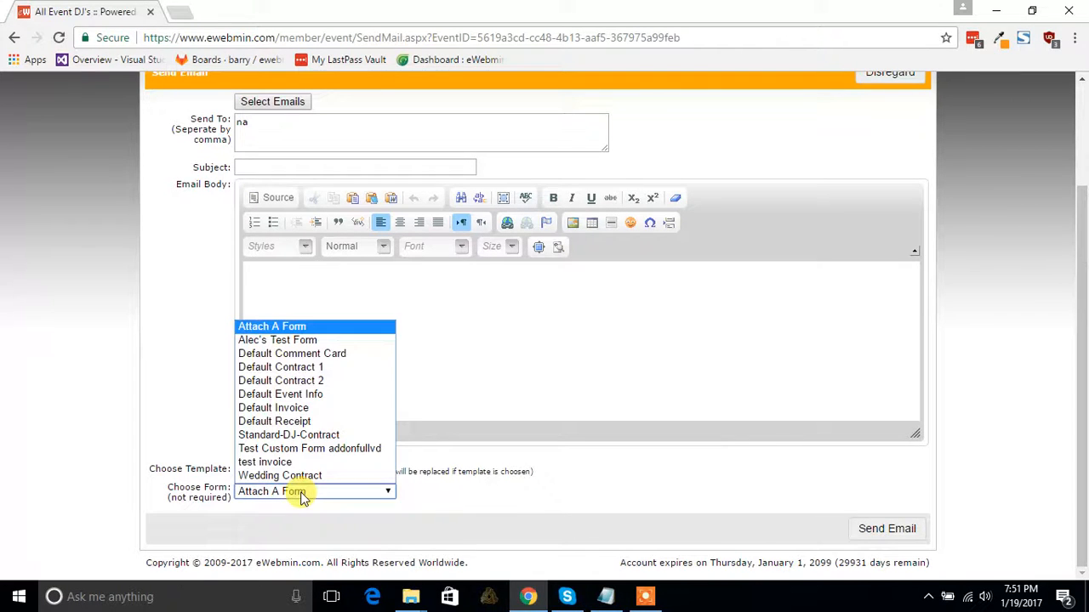
{"action": "left_click", "coordinate": [189, 425]}
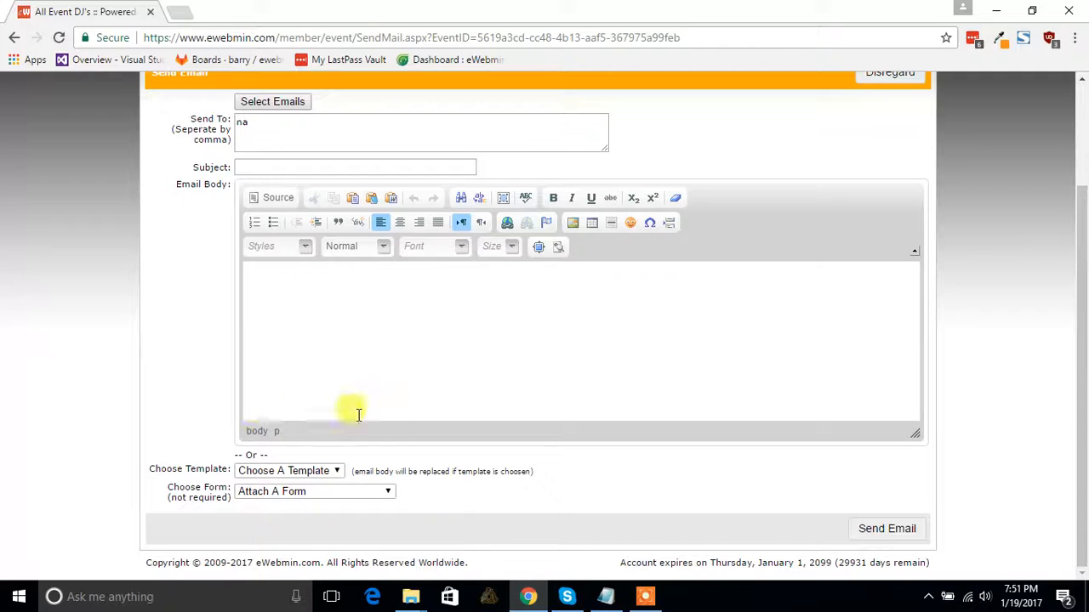
{"action": "left_click", "coordinate": [397, 287]}
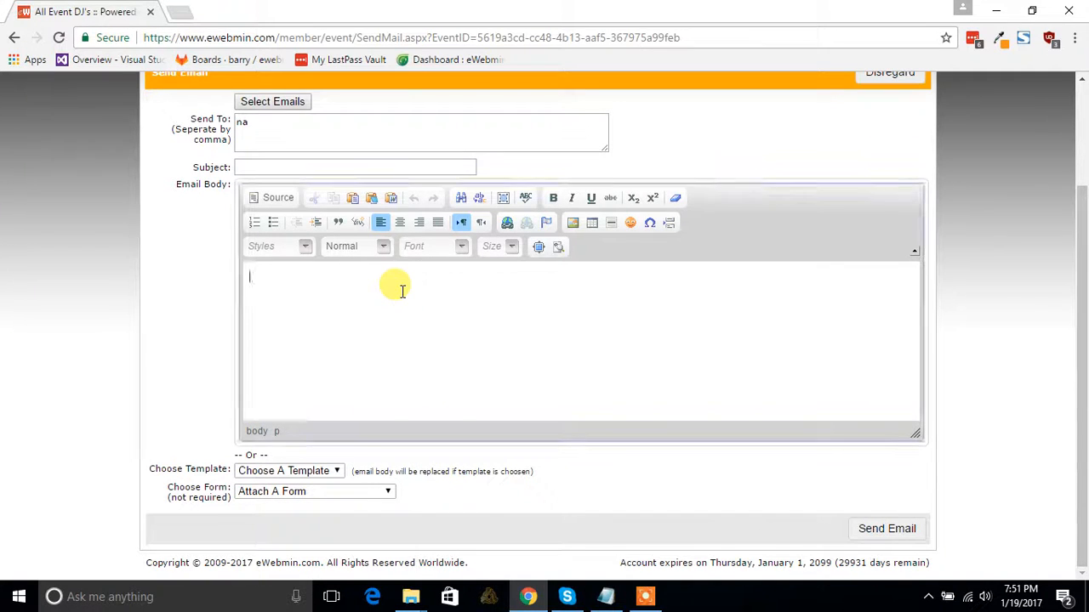
{"action": "scroll", "coordinate": [1023, 340], "scroll_direction": "up", "scroll_amount": 2}
{"action": "left_click", "coordinate": [900, 208]}
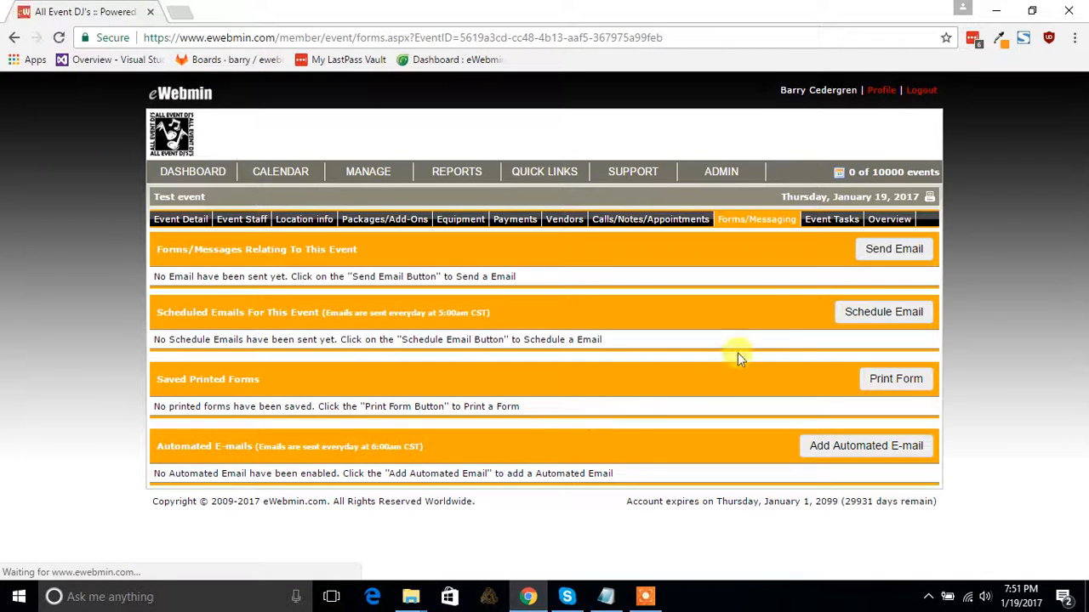
- Examine the form for scheduling an email for the event, including its send date and template options, and discard it
{"action": "left_click", "coordinate": [857, 314]}
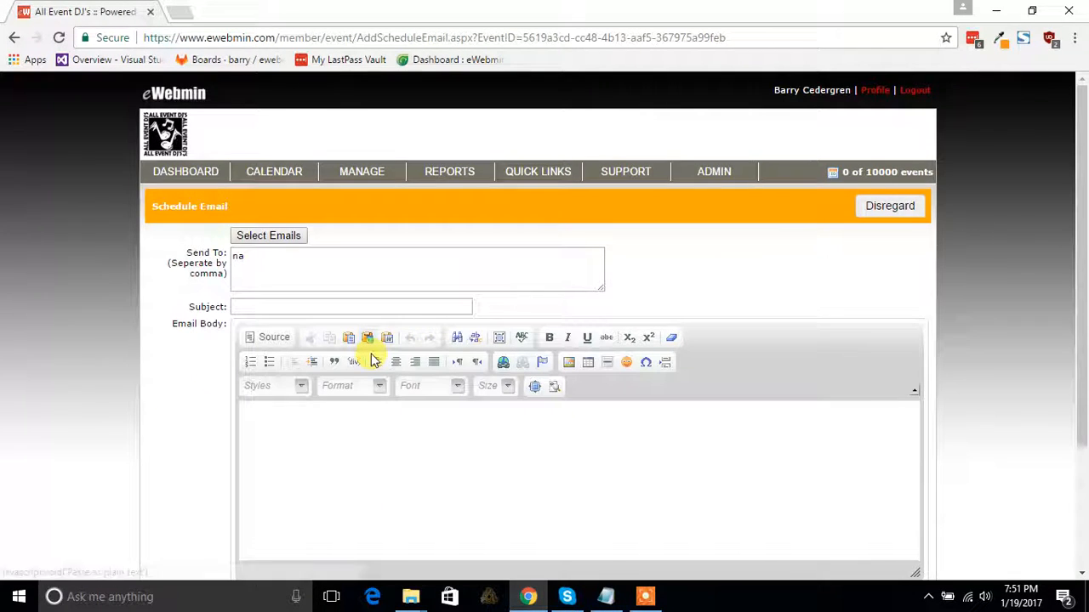
{"action": "scroll", "coordinate": [192, 408], "scroll_direction": "down", "scroll_amount": 1}
{"action": "scroll", "coordinate": [192, 408], "scroll_direction": "down", "scroll_amount": 1}
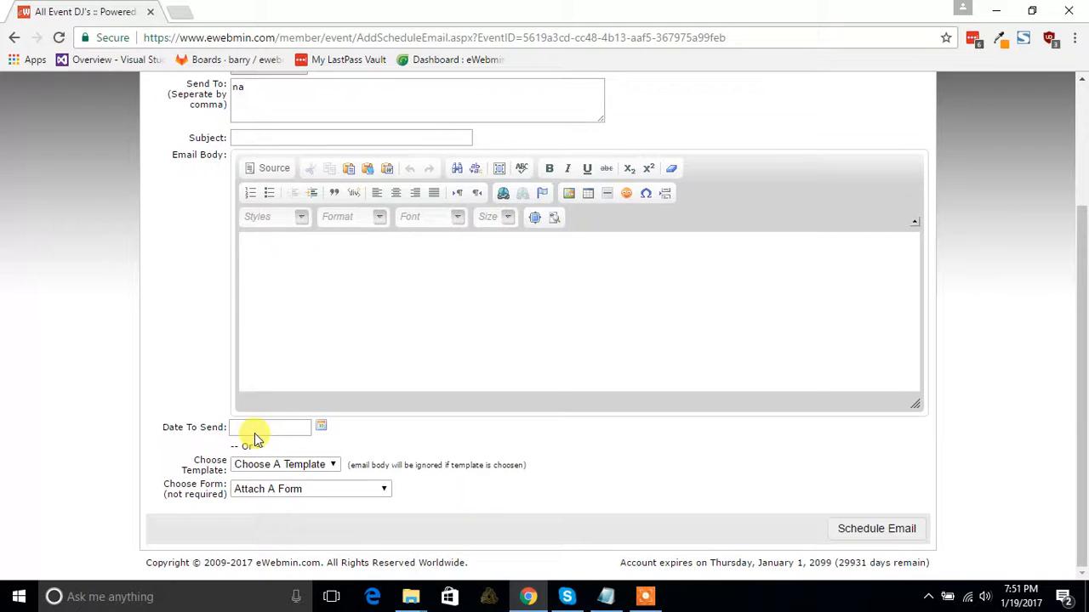
{"action": "scroll", "coordinate": [680, 476], "scroll_direction": "up", "scroll_amount": 2}
{"action": "left_click", "coordinate": [868, 212]}
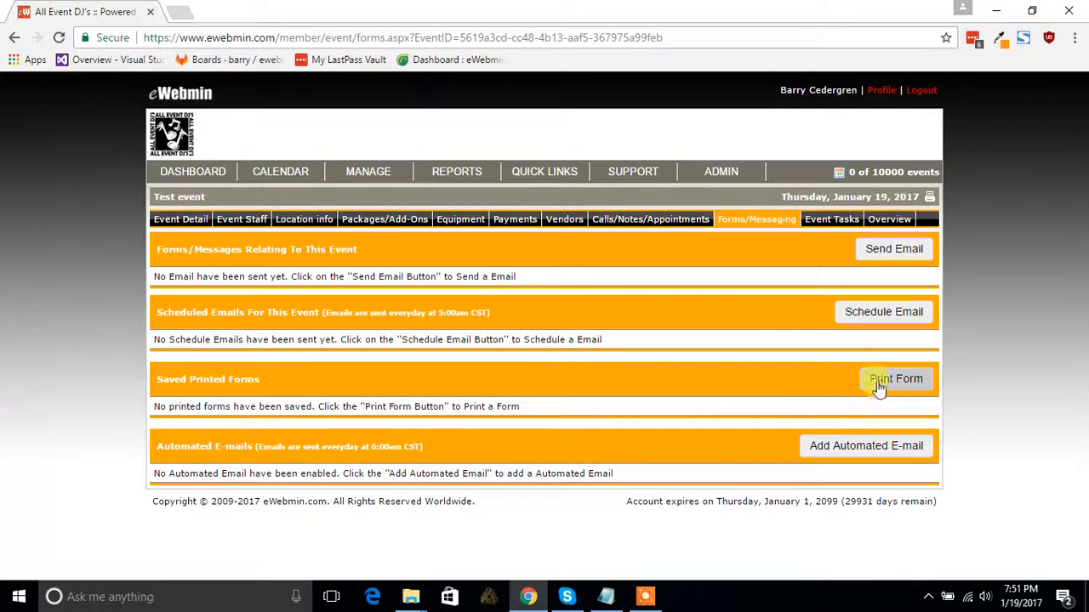
- Examine the options for printing a form for the event, including saving it and the browser or PDF output, and discard the dialog
{"action": "left_click", "coordinate": [881, 381]}
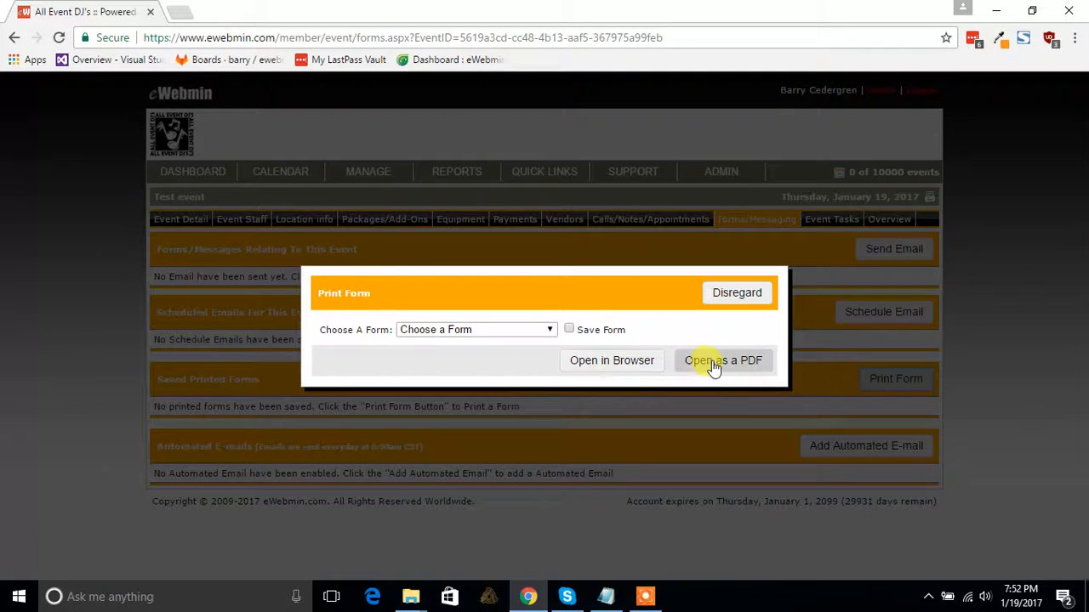
{"action": "left_click", "coordinate": [722, 298]}
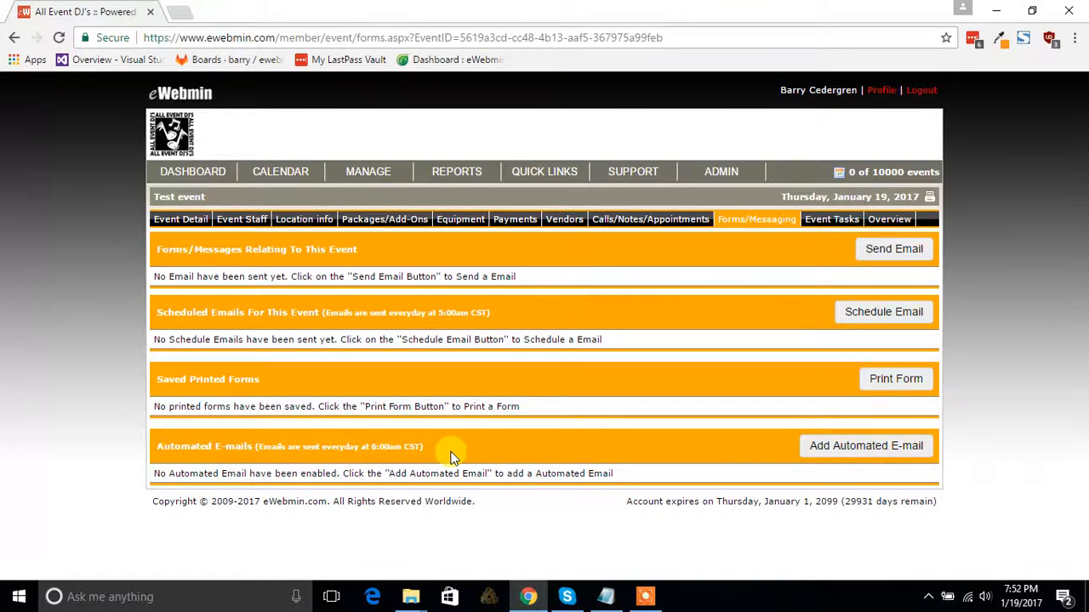
- Examine the form for adding a task to the event, including its staff assignment, due date and reminder options, and discard it
{"action": "left_click", "coordinate": [835, 221]}
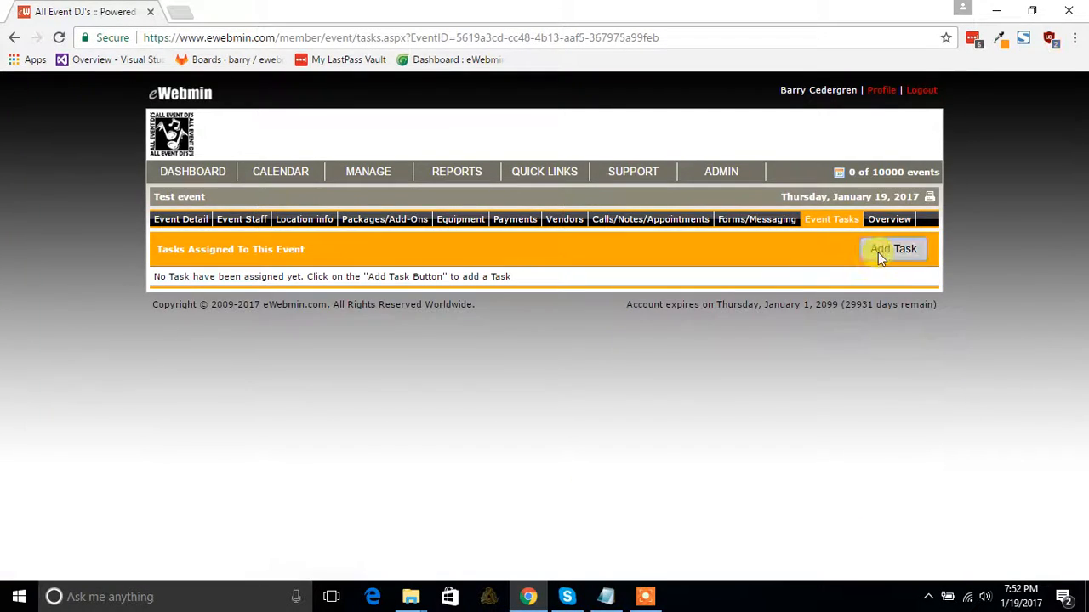
{"action": "left_click", "coordinate": [881, 255]}
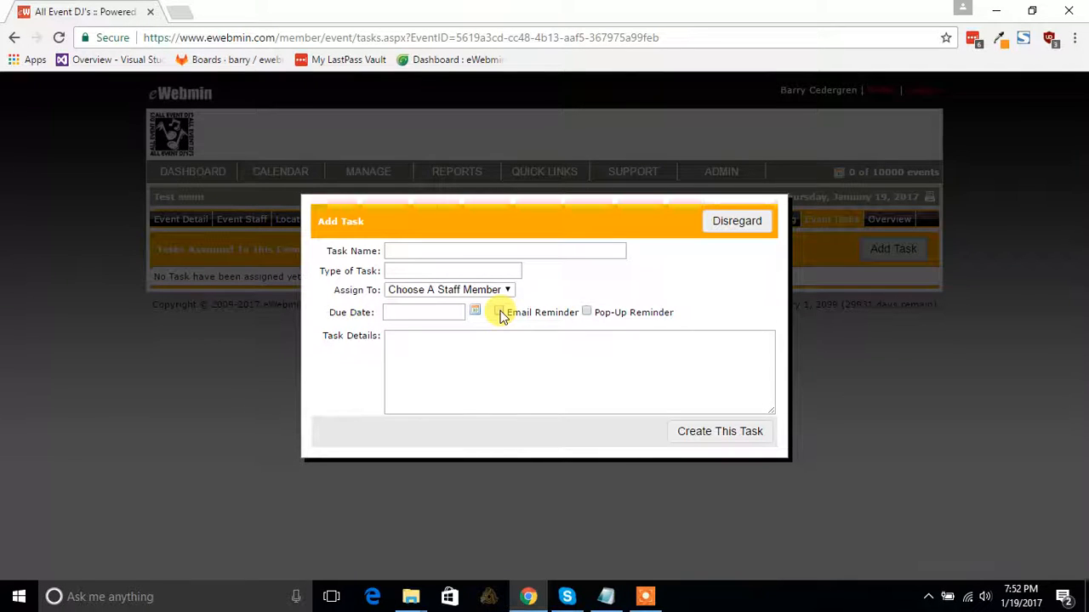
{"action": "left_click", "coordinate": [708, 231]}
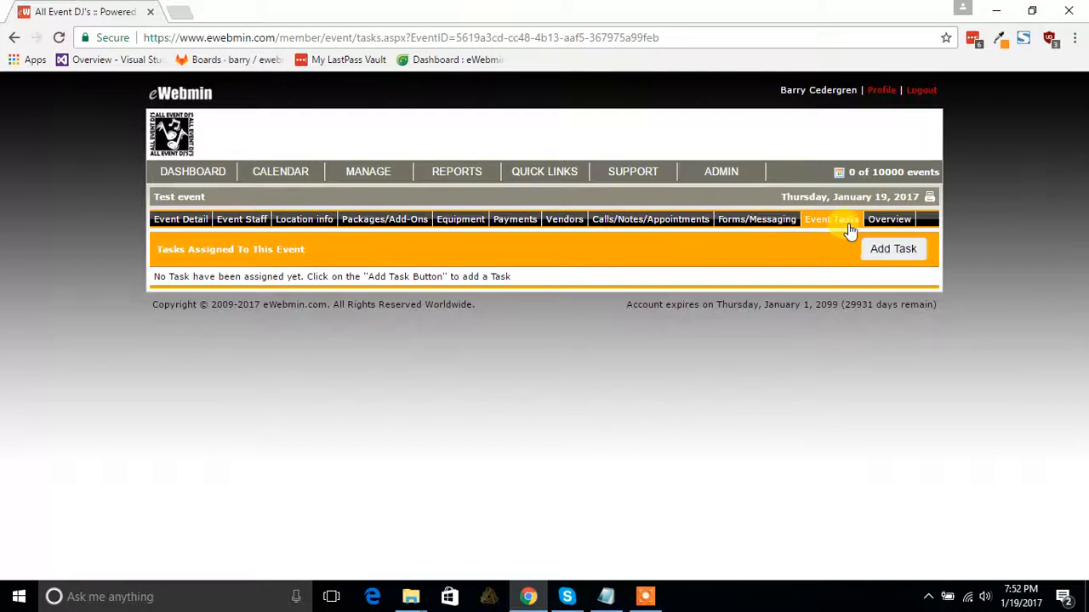
- Review the full event overview report, from the event and client details to packages and equipment, and close the report
{"action": "left_click", "coordinate": [878, 227]}
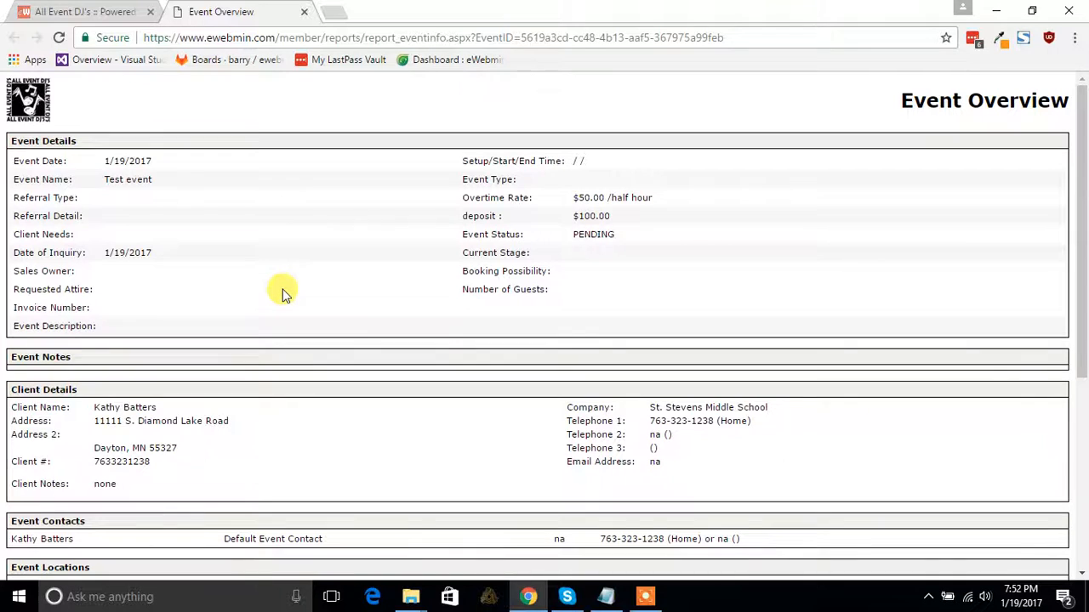
{"action": "scroll", "coordinate": [234, 245], "scroll_direction": "down", "scroll_amount": 4}
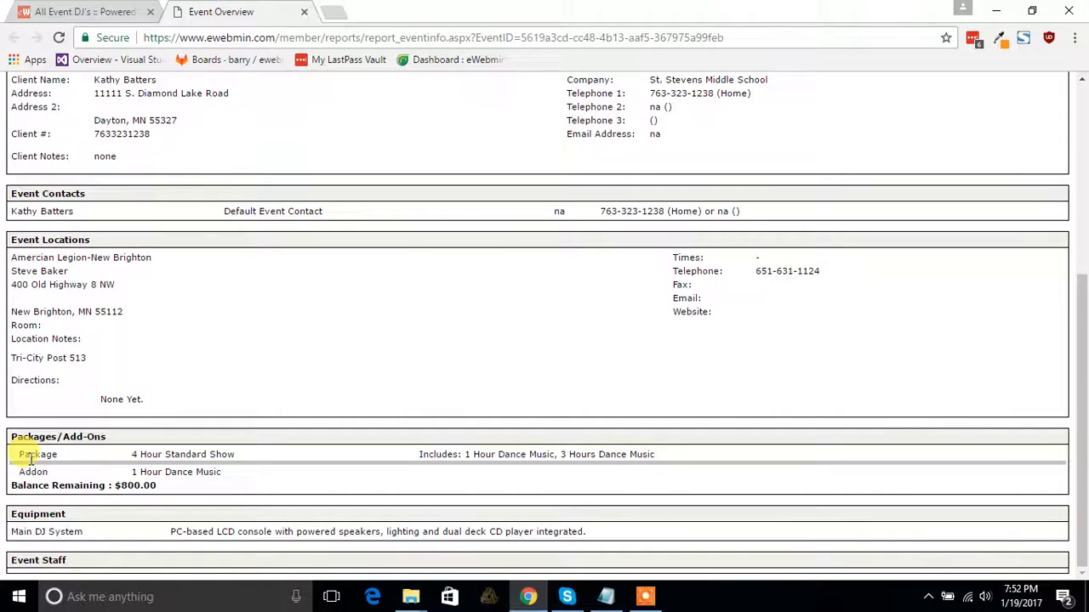
{"action": "scroll", "coordinate": [466, 374], "scroll_direction": "up", "scroll_amount": 4}
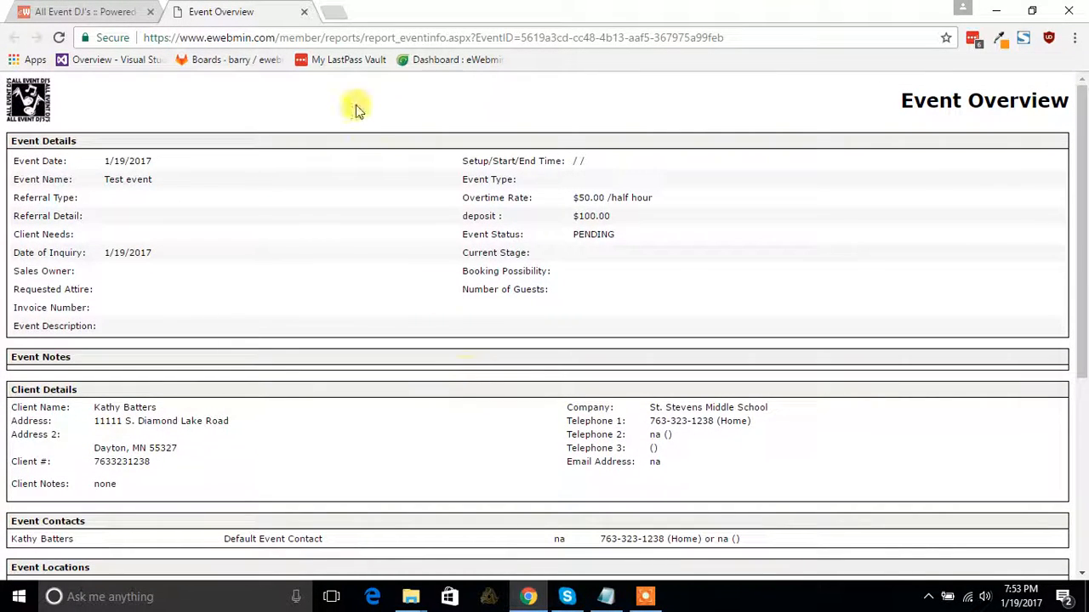
{"action": "left_click", "coordinate": [304, 12]}
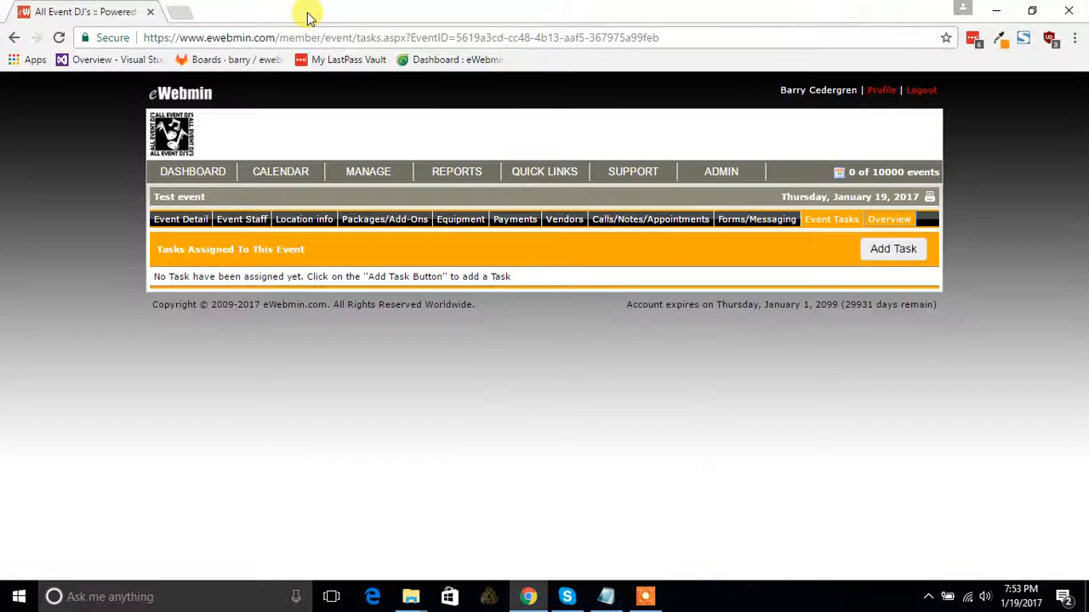
- Open the monthly calendar view
{"action": "mouse_move", "coordinate": [273, 176]}
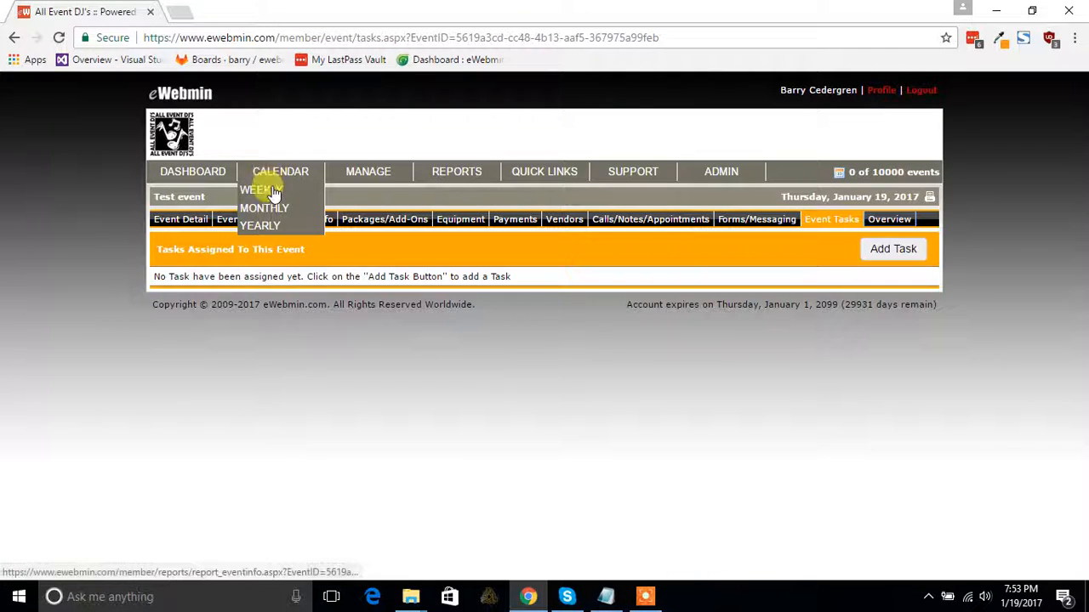
{"action": "left_click", "coordinate": [274, 210]}
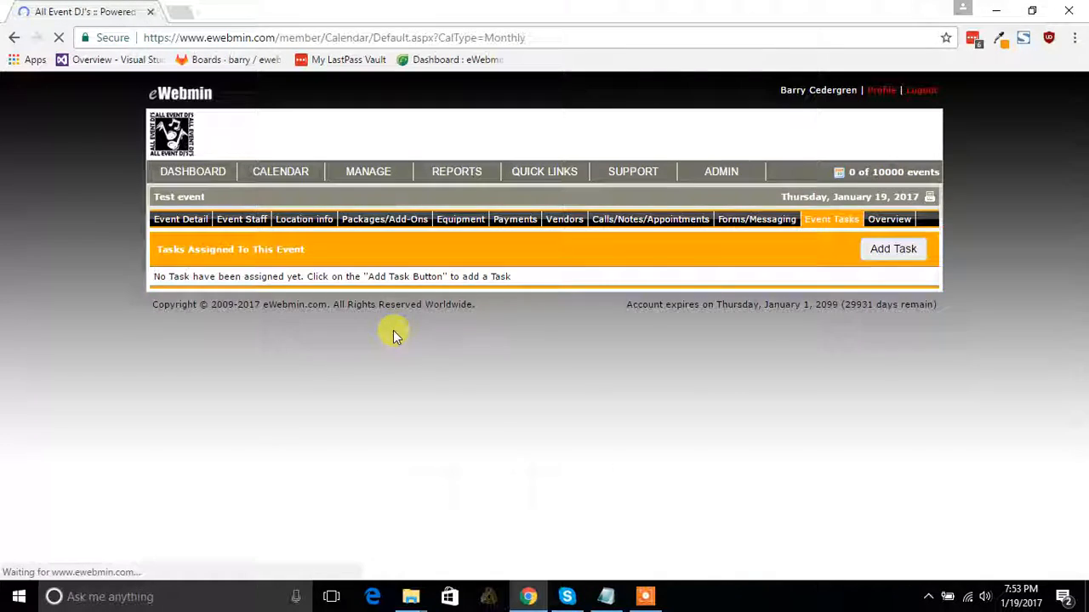